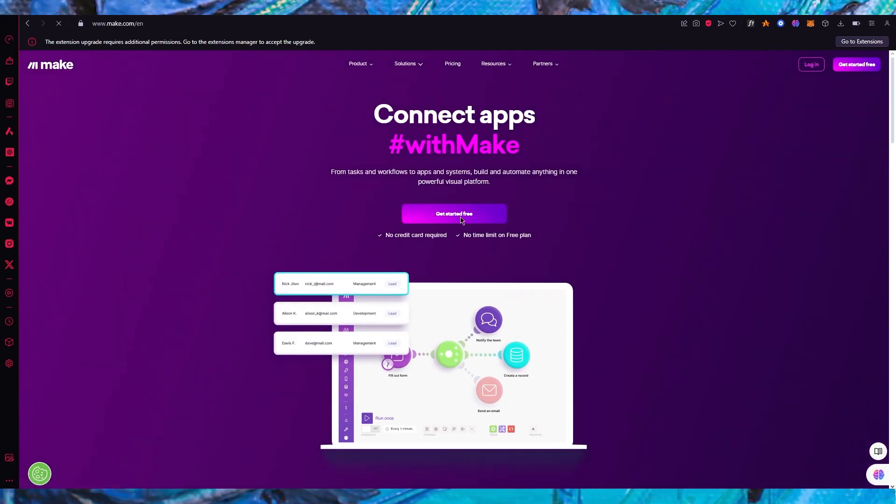
- Open the free account registration form and fill in the full name
left_click(462, 207)
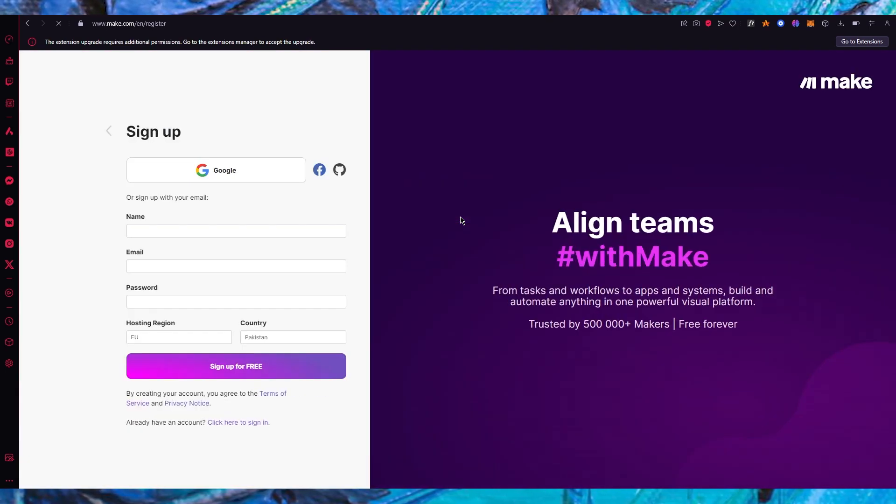
left_click(169, 233)
left_click(192, 252)
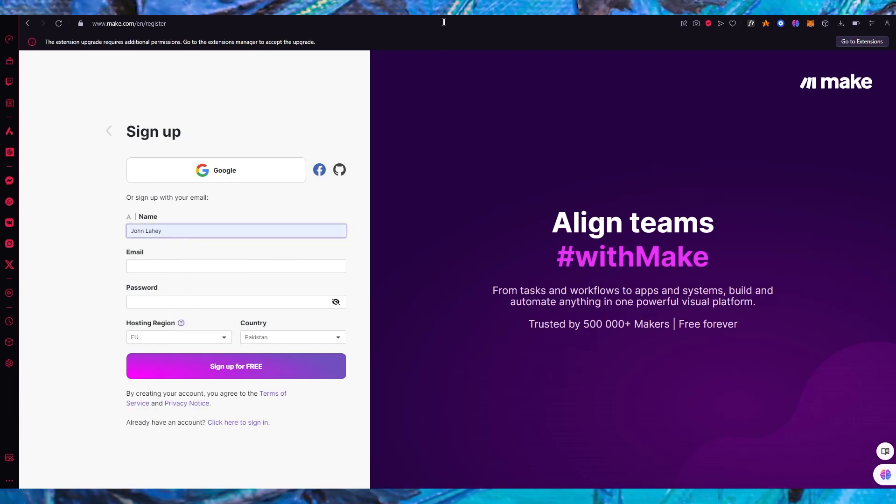
- Copy the temporary email address from Temp Mail and enter it as the sign-up email
left_click(490, 9)
left_click(555, 141)
left_click(420, 8)
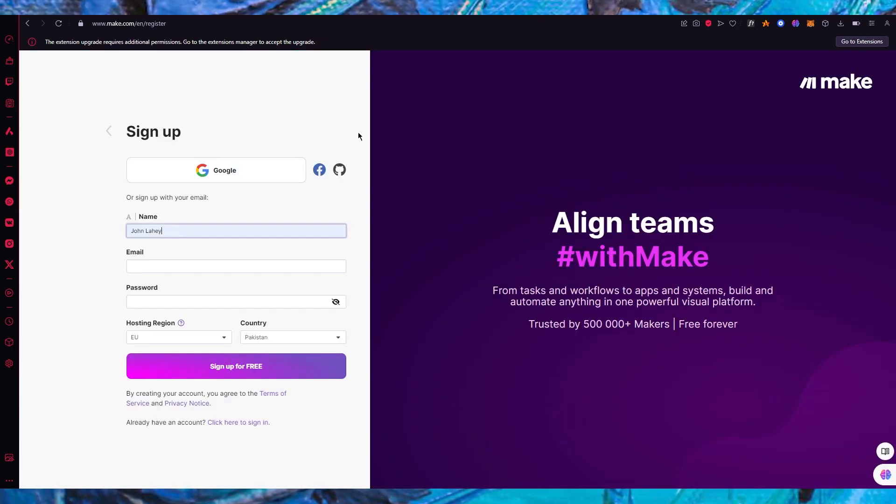
left_click(187, 269)
right_click(188, 270)
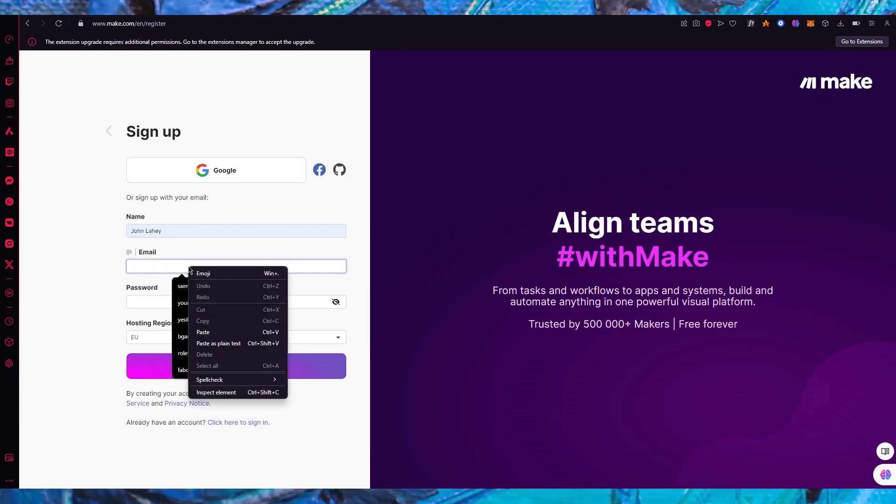
left_click(219, 332)
- Enter the account password, keep EU as the hosting region, and submit the free sign-up
left_click(158, 303)
type("Pa•••••")
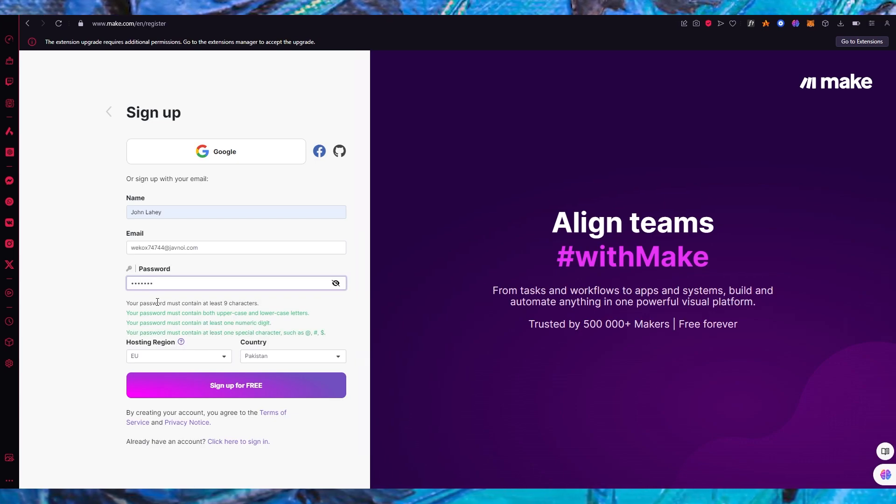
type("•")
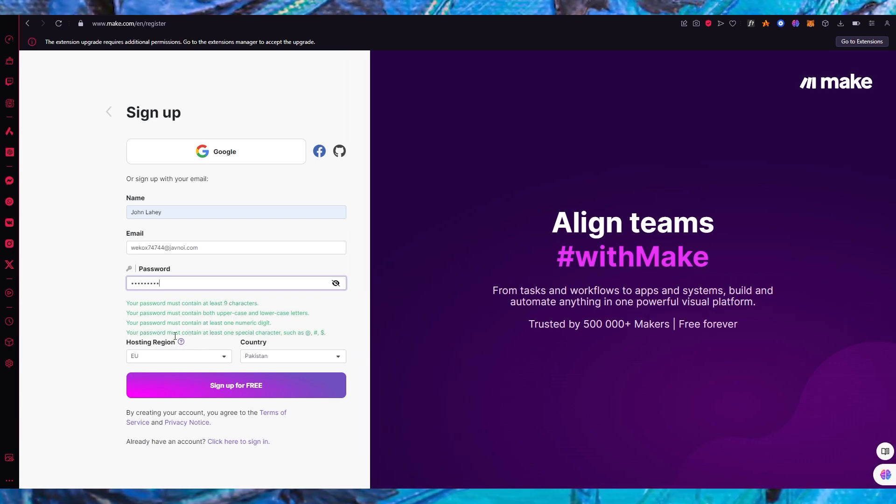
left_click(187, 359)
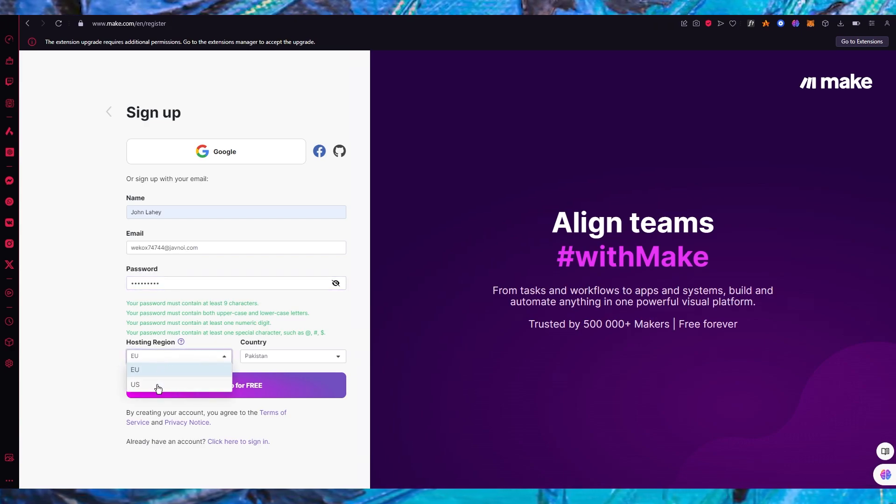
left_click(201, 358)
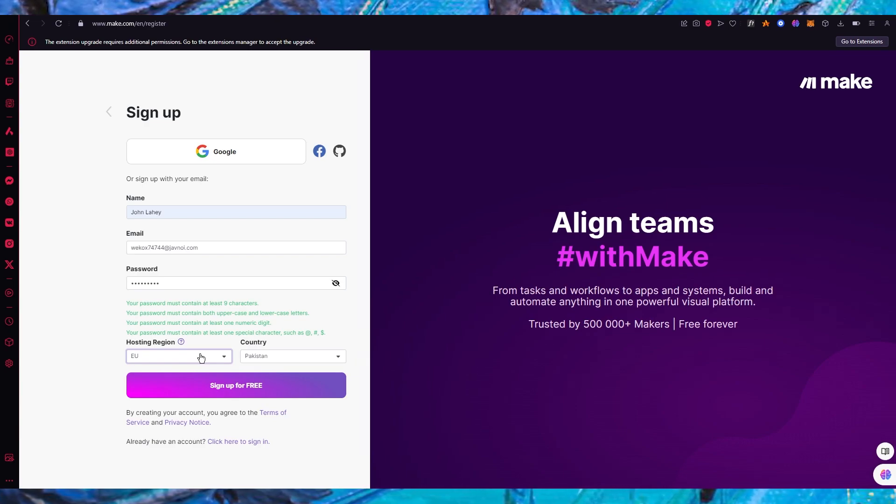
left_click(252, 379)
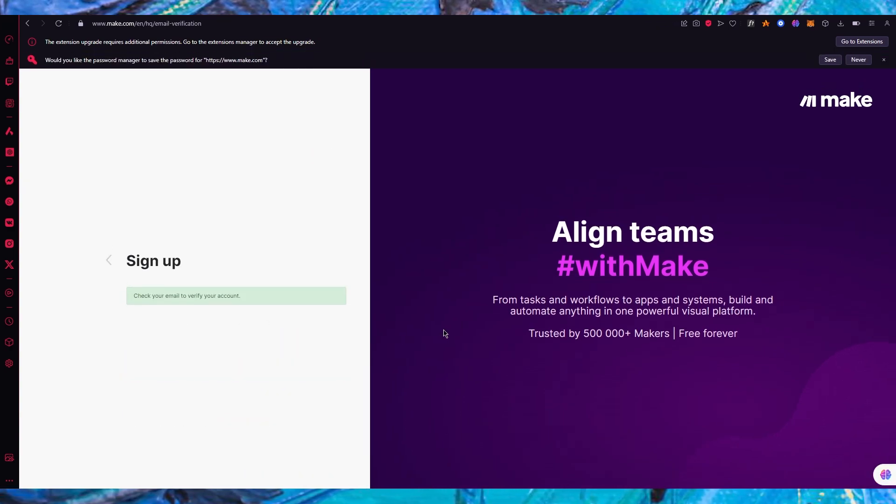
- Switch to the Temp Mail inbox, open Make's verification message, and verify the email address
left_click(382, 7)
left_click(281, 287)
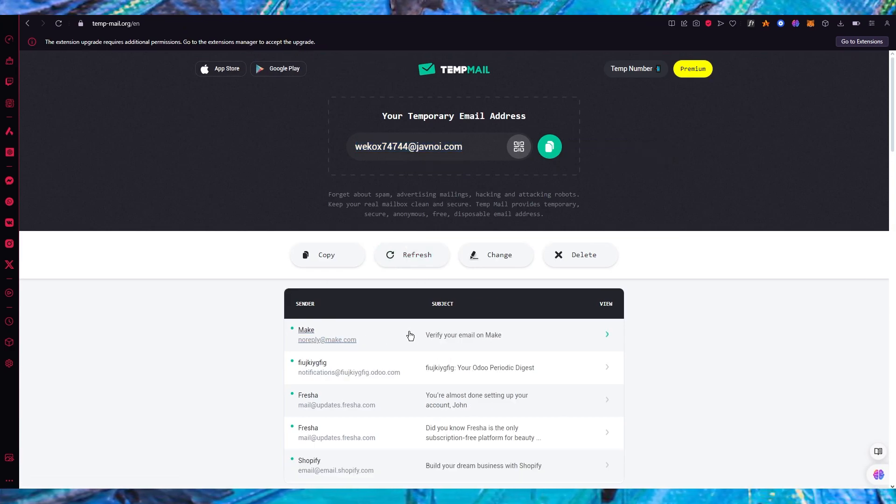
left_click(448, 336)
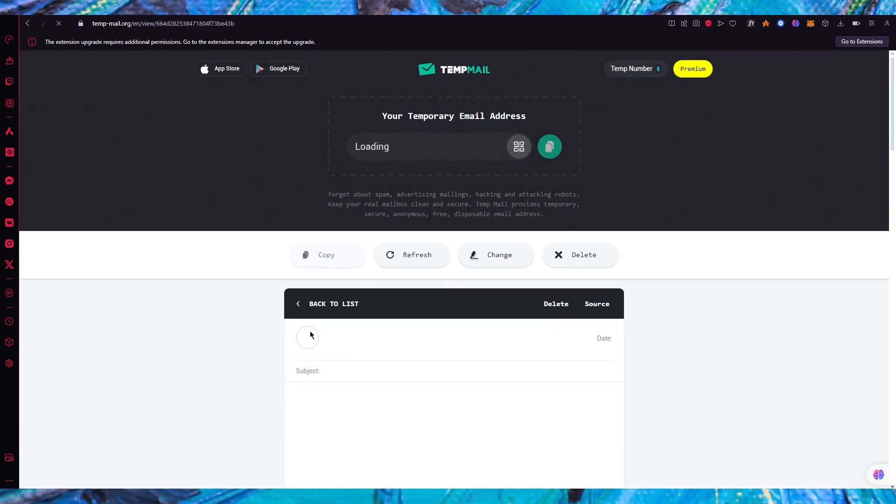
scroll(270, 327, "down", 4)
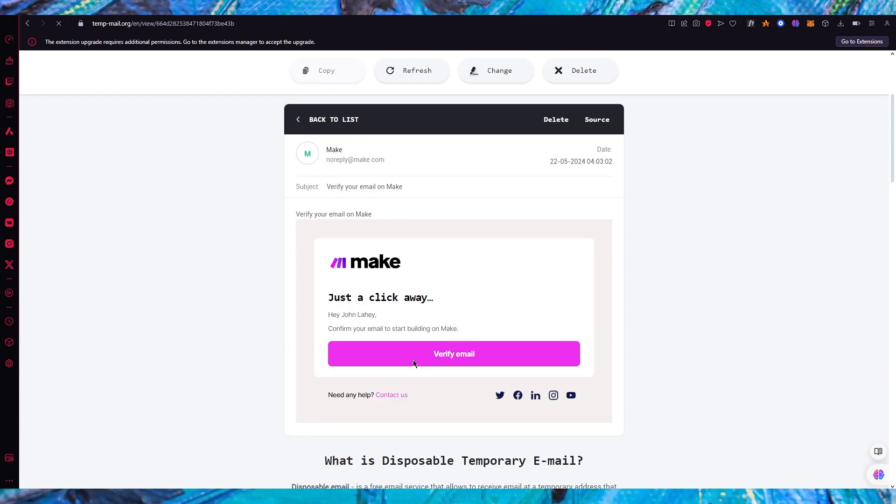
left_click(450, 355)
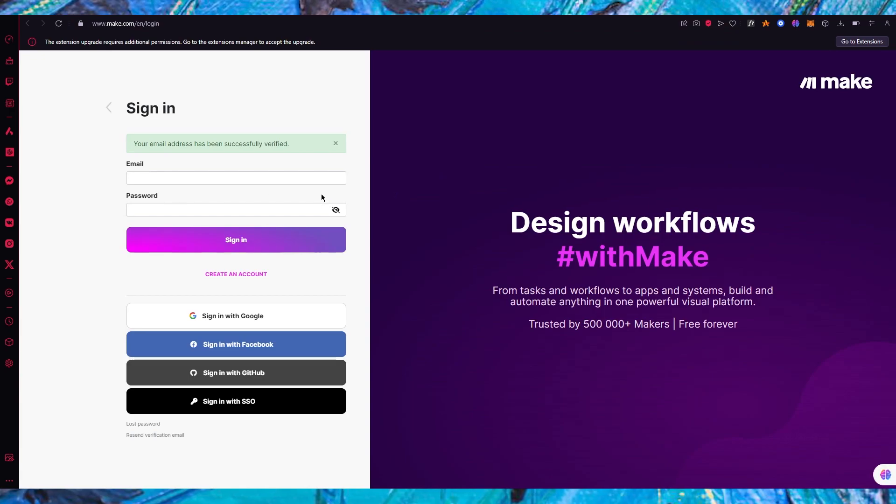
- Sign in to Make with the registered email and the account password
left_click(249, 182)
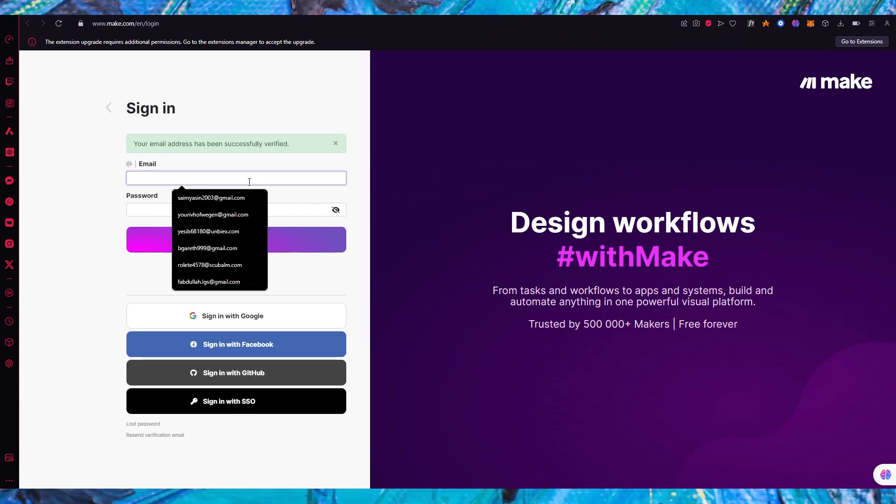
key("ctrl+v")
left_click(219, 209)
type("•••••••••")
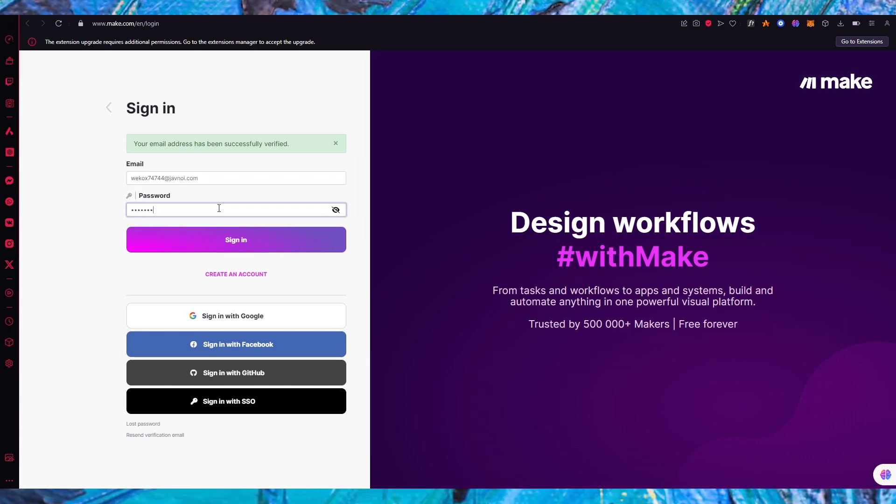
left_click(234, 233)
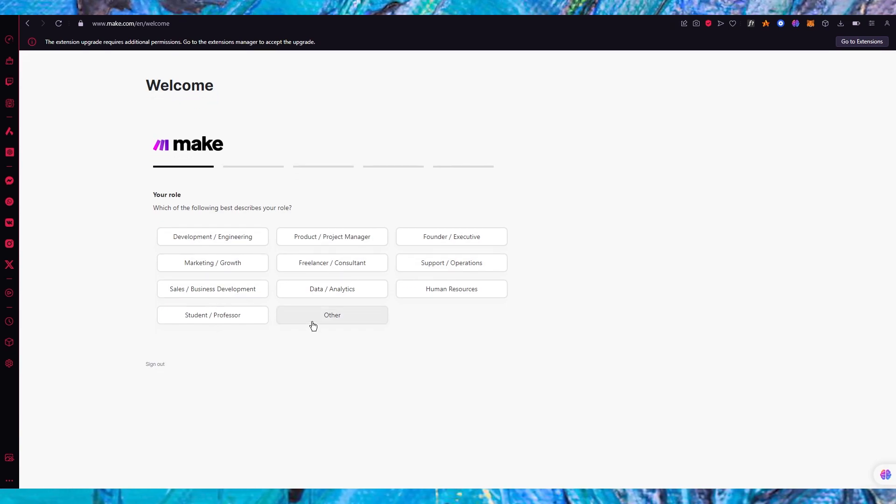
- Complete the onboarding with Development / Engineering, Project Management, custom integrations built, company size 11 - 50 and YouTube, and get started
left_click(240, 245)
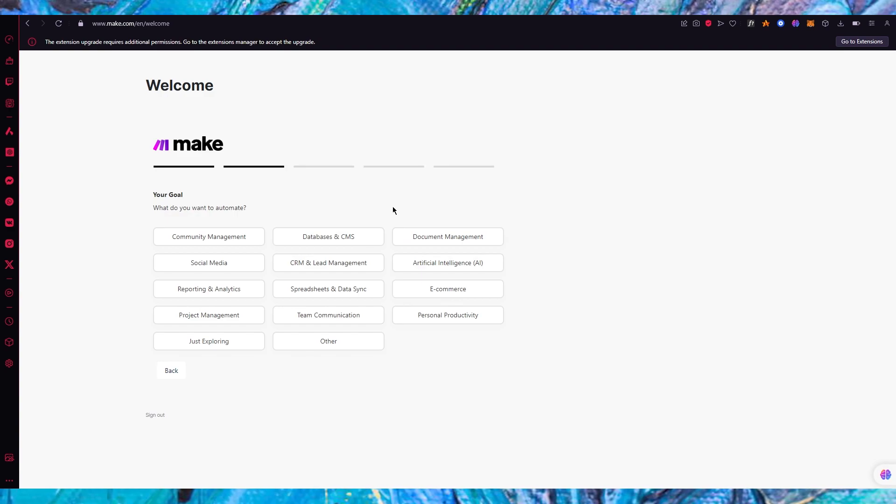
left_click(242, 314)
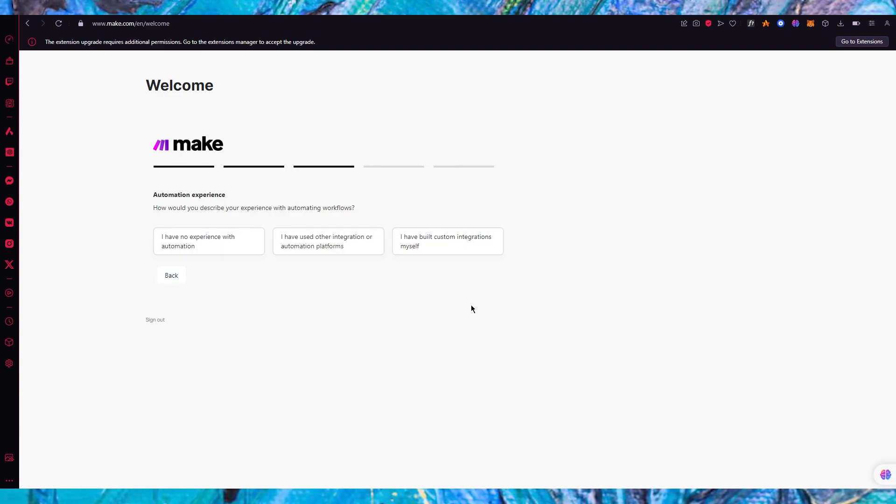
left_click(406, 248)
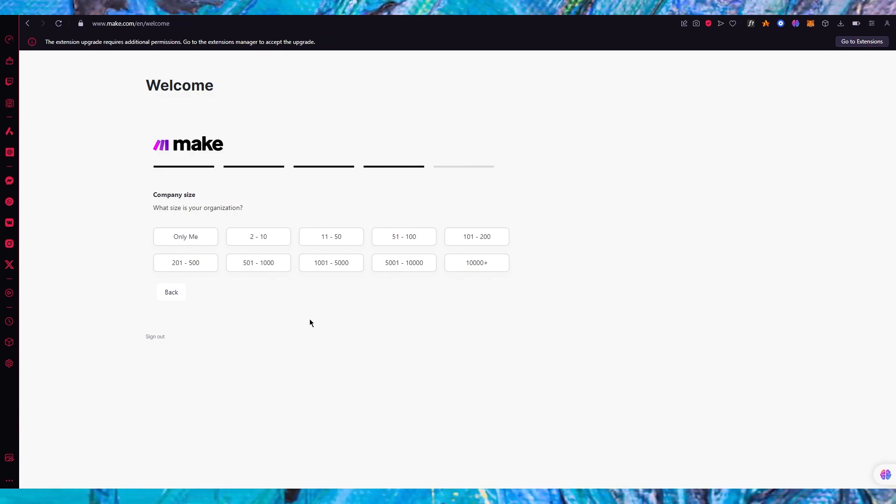
left_click(344, 233)
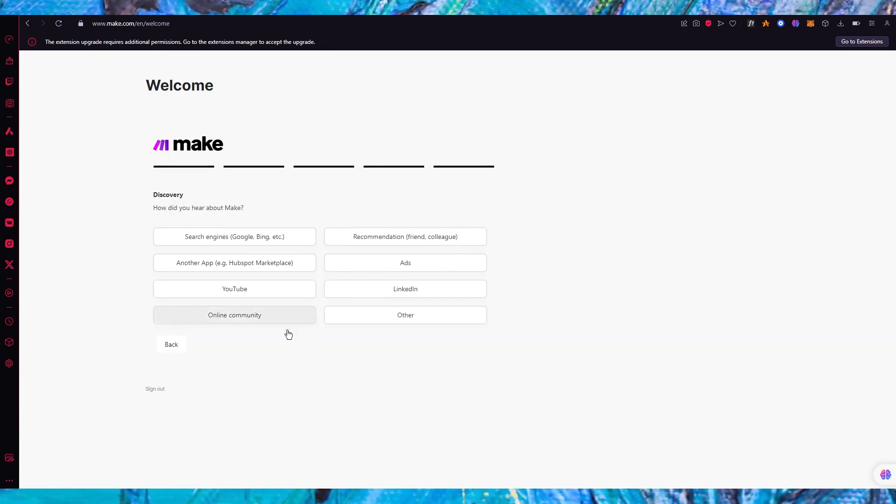
left_click(283, 289)
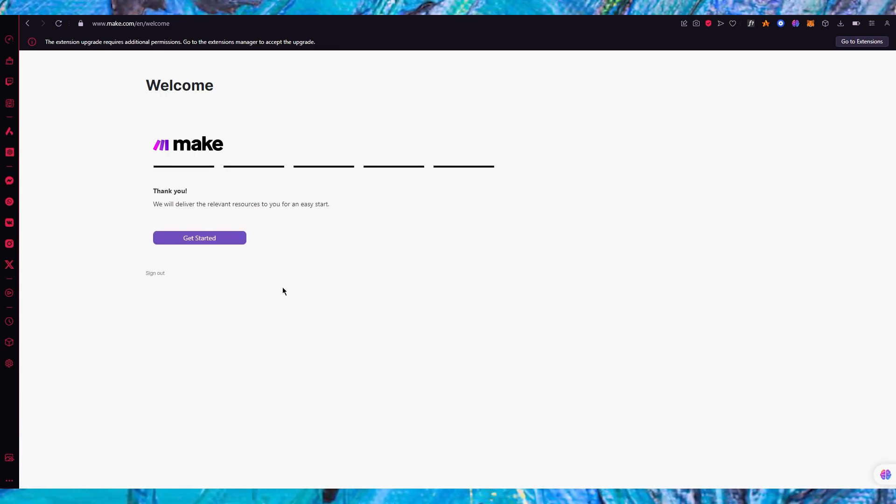
left_click(214, 240)
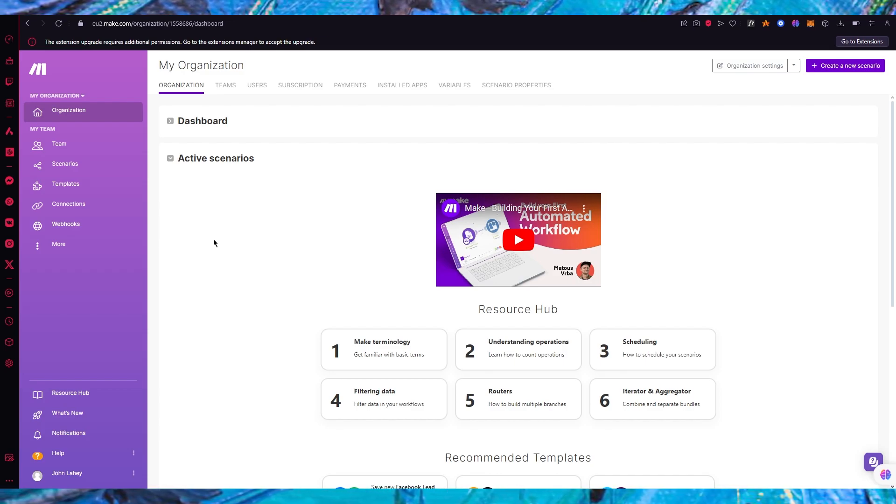
- Look over the organization dashboard, then create a new scenario and dismiss the scenario builder's welcome dialog
scroll(214, 240, "down", 7)
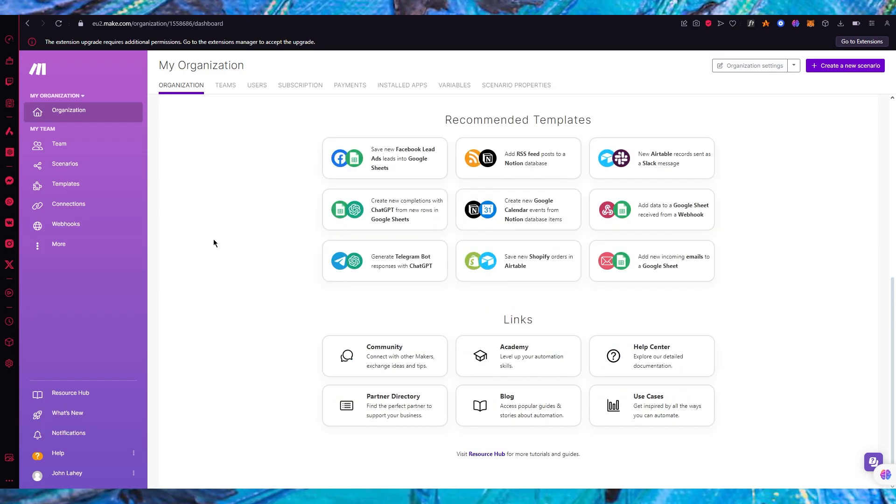
scroll(214, 240, "up", 7)
scroll(214, 240, "down", 7)
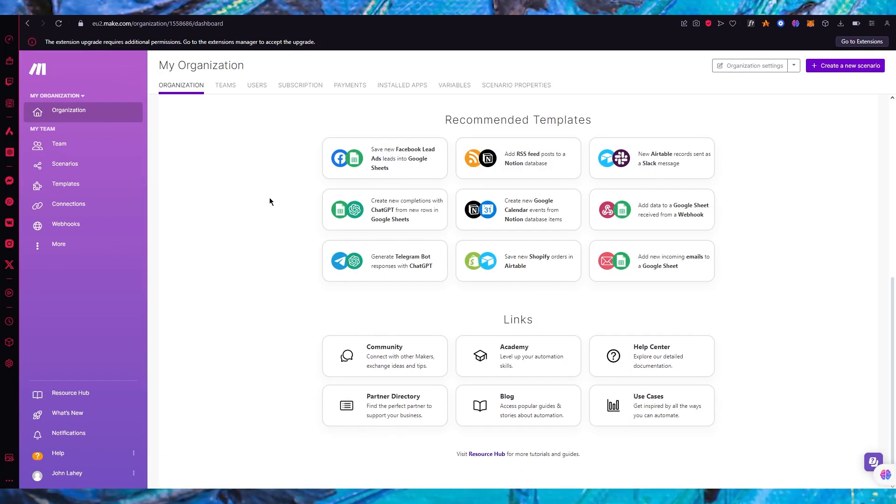
scroll(155, 186, "up", 5)
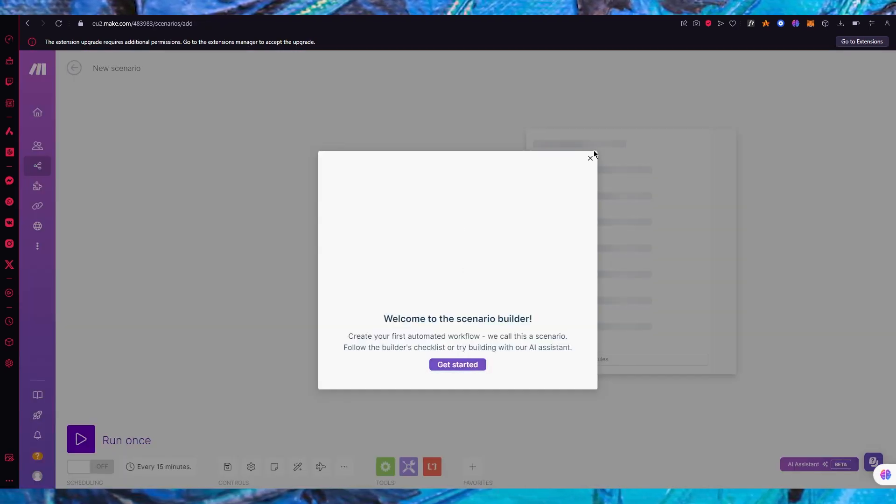
left_click(590, 160)
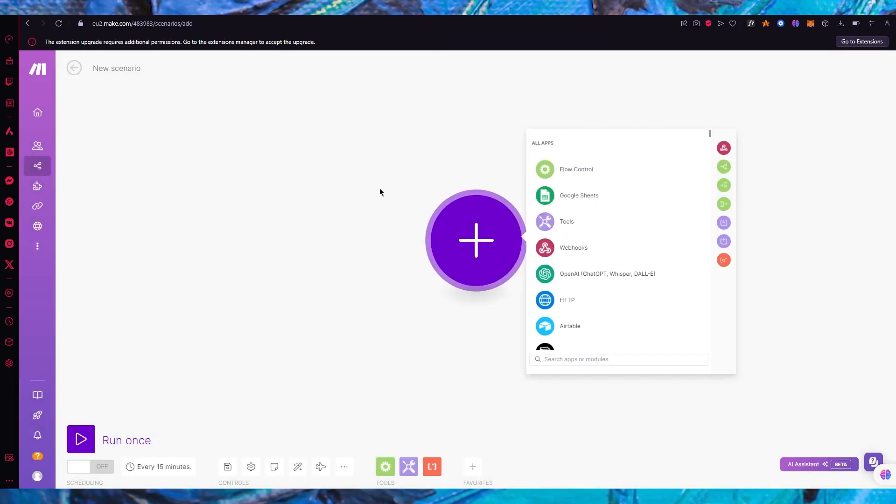
- Examine the list of apps available for the scenario's first module
scroll(603, 294, "down", 10)
scroll(602, 294, "down", 5)
scroll(603, 293, "up", 16)
scroll(602, 293, "down", 6)
scroll(602, 293, "down", 15)
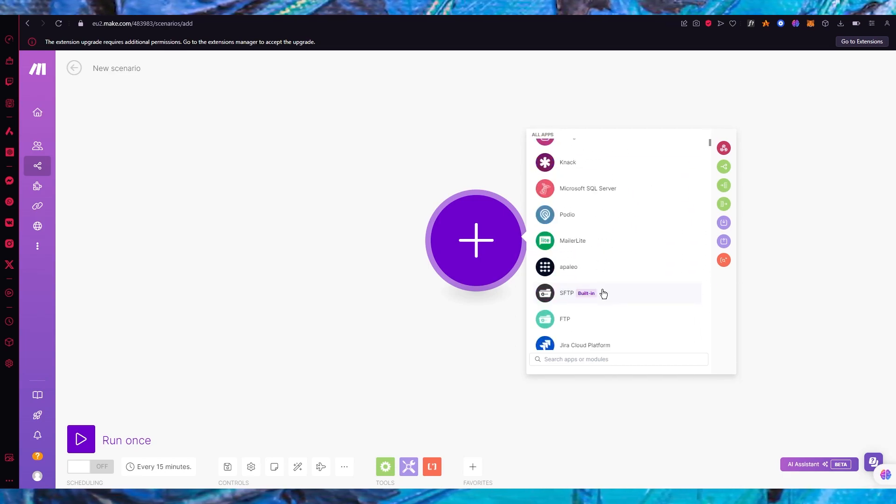
scroll(602, 293, "down", 15)
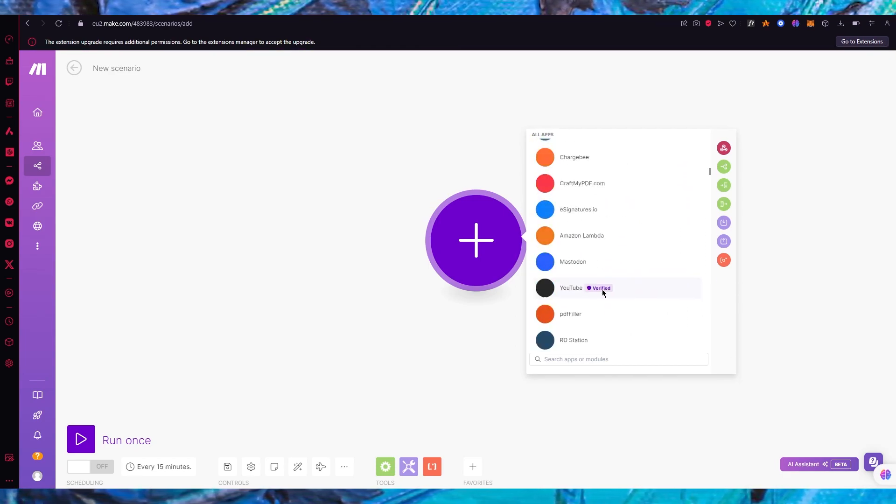
scroll(602, 293, "down", 15)
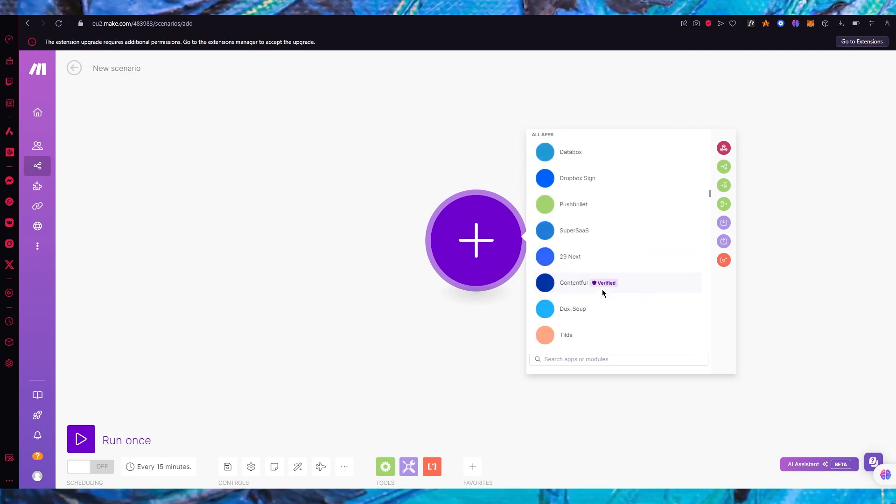
scroll(602, 292, "down", 15)
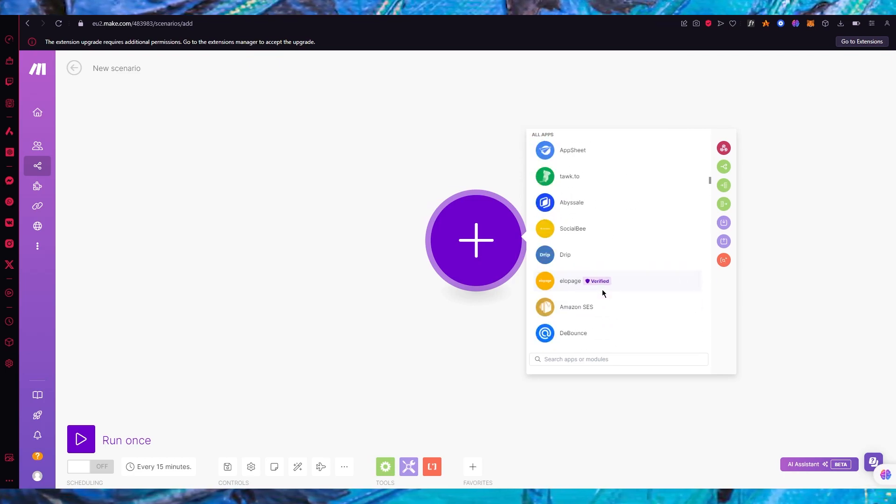
scroll(602, 293, "up", 15)
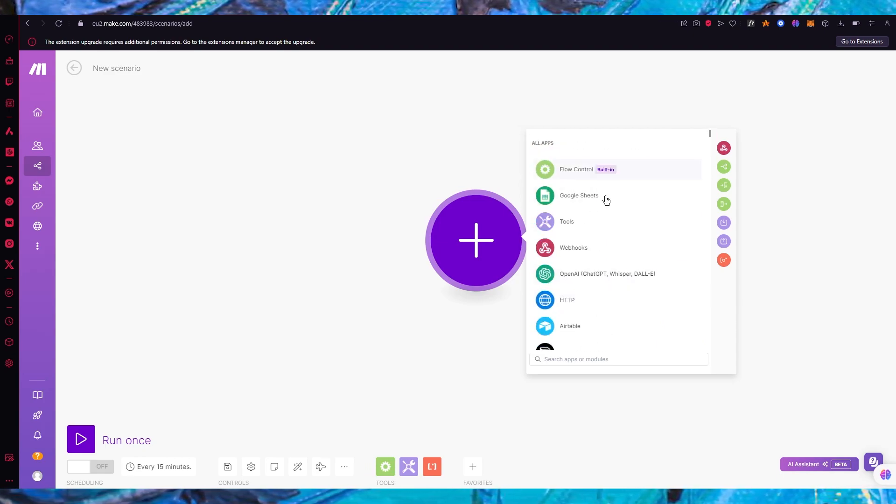
- Add Slack's Create a Message module as the scenario's first module
scroll(602, 274, "down", 3)
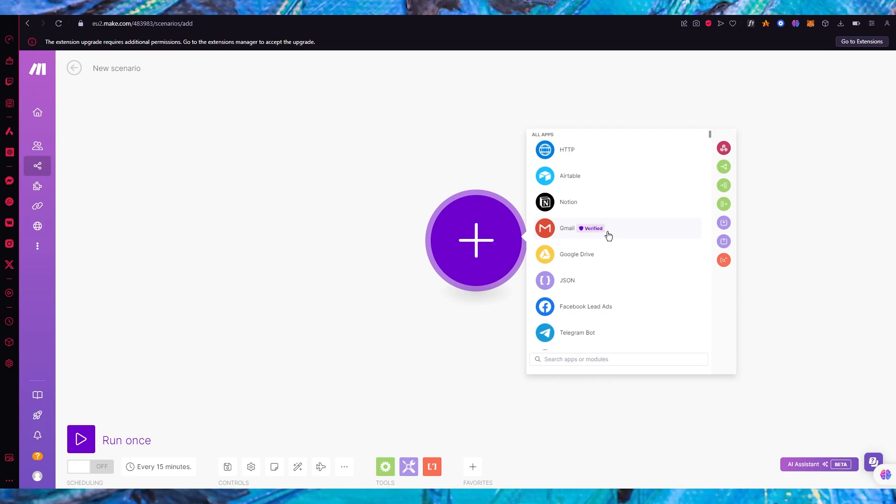
scroll(609, 236, "down", 8)
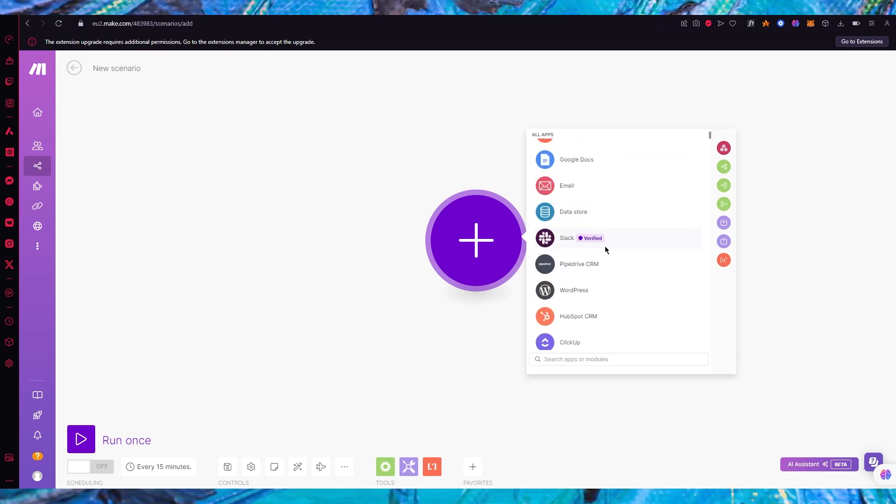
left_click(604, 241)
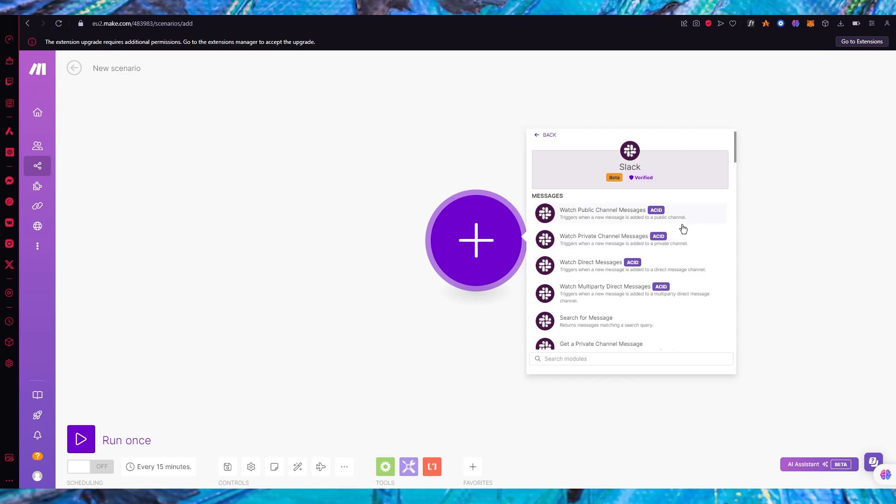
scroll(683, 228, "down", 2)
scroll(638, 247, "down", 2)
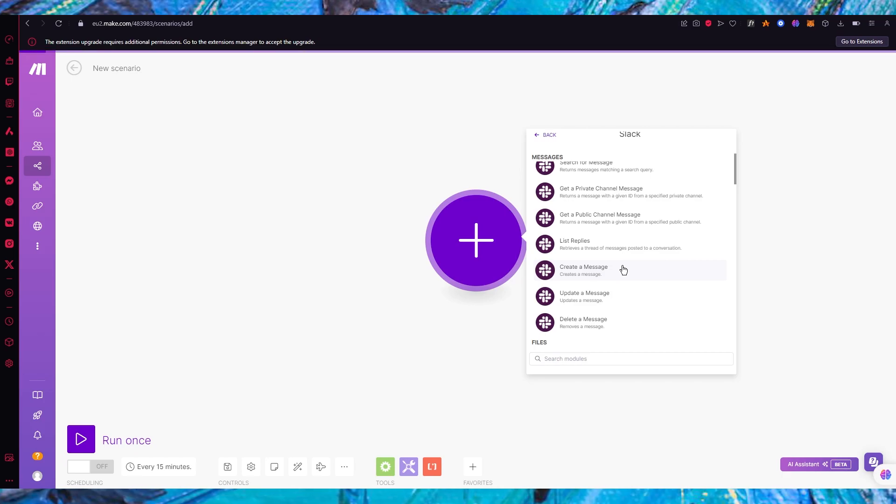
left_click(623, 270)
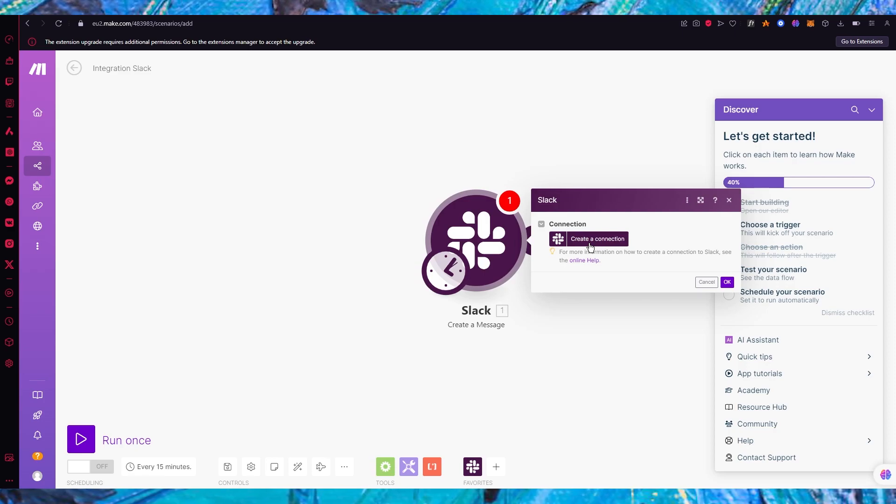
- Create a Slack (user) connection for the module, keep the name My Slack (user) connection, and save it
left_click(590, 246)
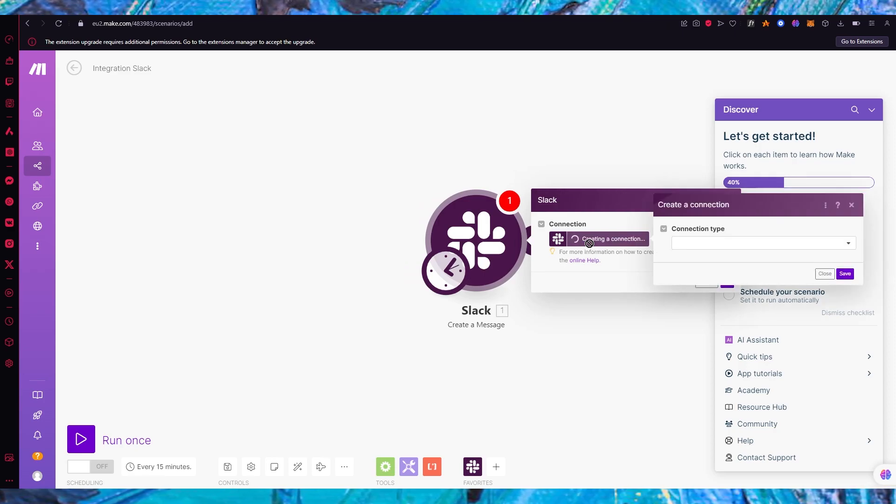
left_click(768, 247)
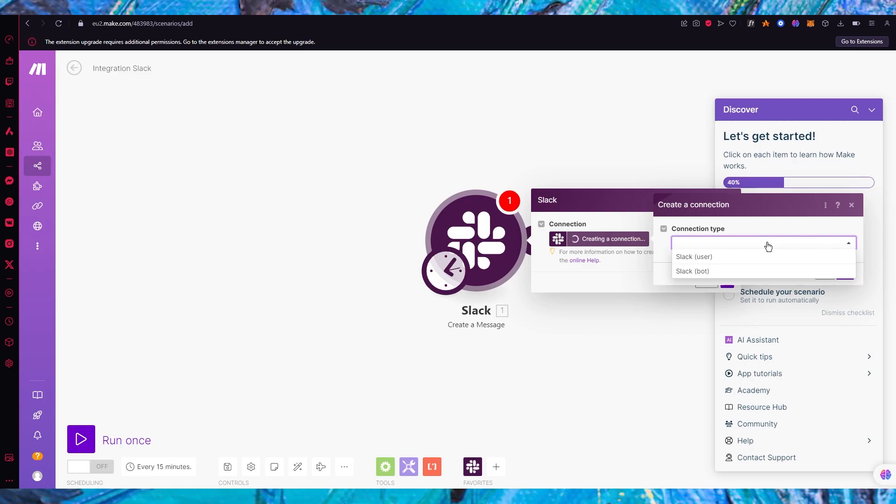
left_click(707, 257)
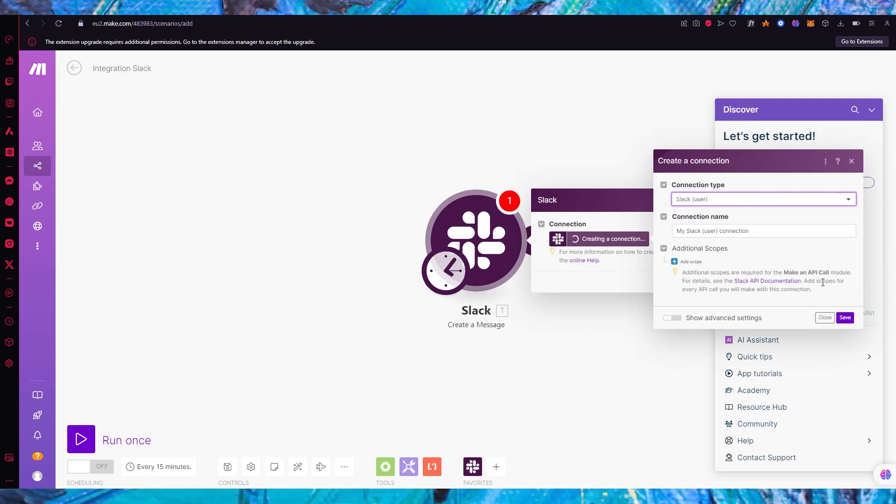
left_click(757, 232)
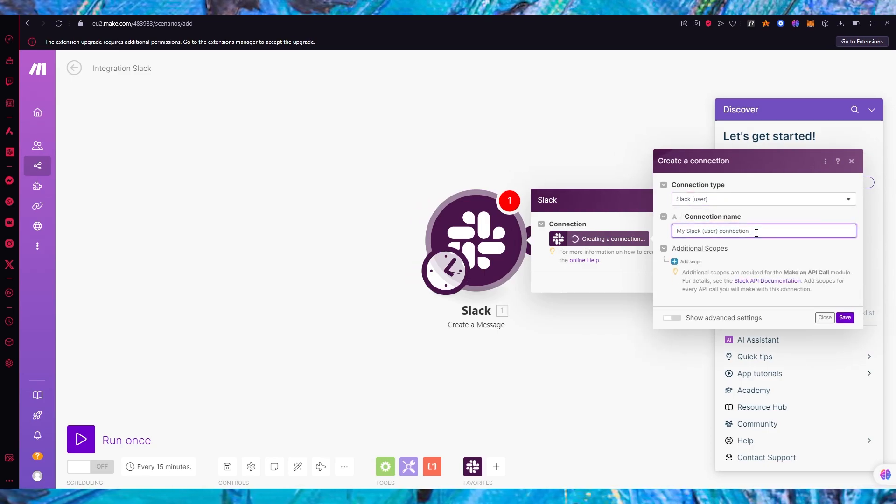
key("ctrl+a")
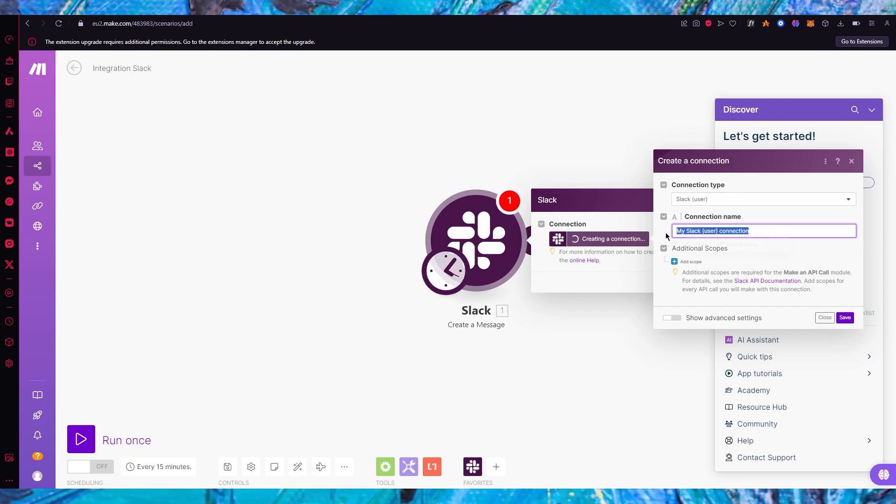
left_click(844, 317)
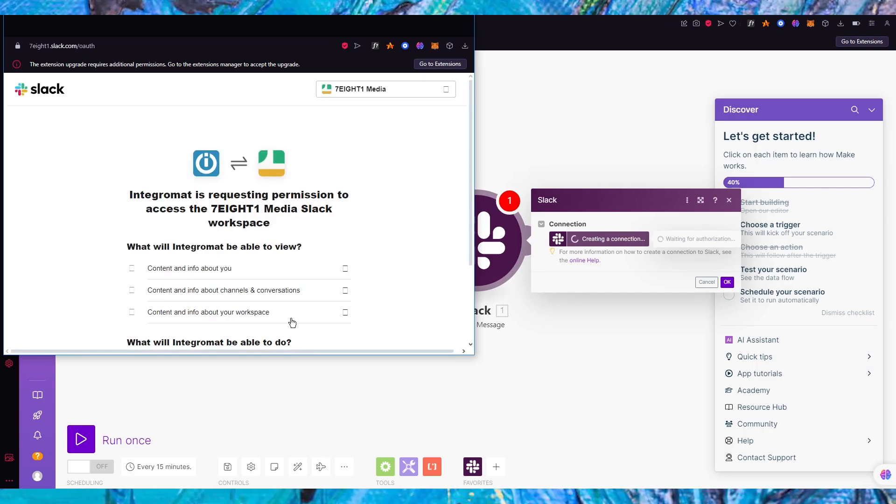
- Review the permissions Integromat requests for the 7EIGHT1 Media Slack workspace and allow access
scroll(292, 322, "down", 3)
scroll(265, 289, "up", 2)
scroll(246, 264, "down", 2)
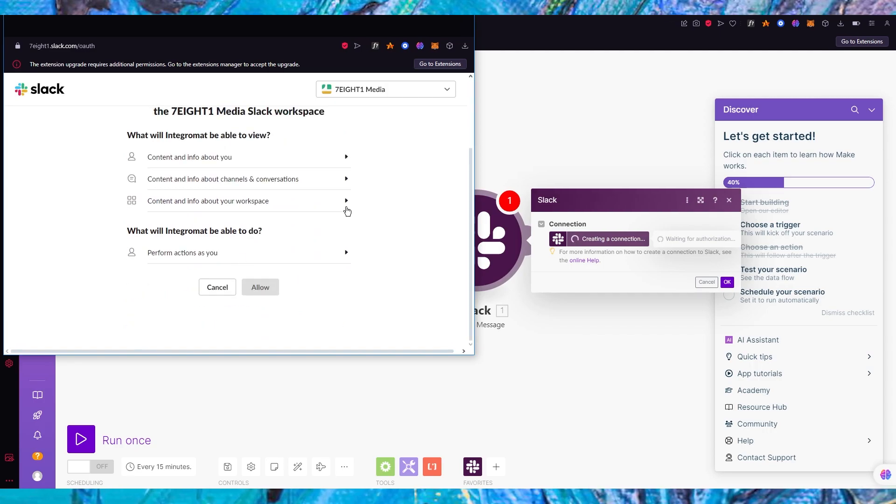
scroll(347, 211, "up", 2)
scroll(327, 260, "down", 2)
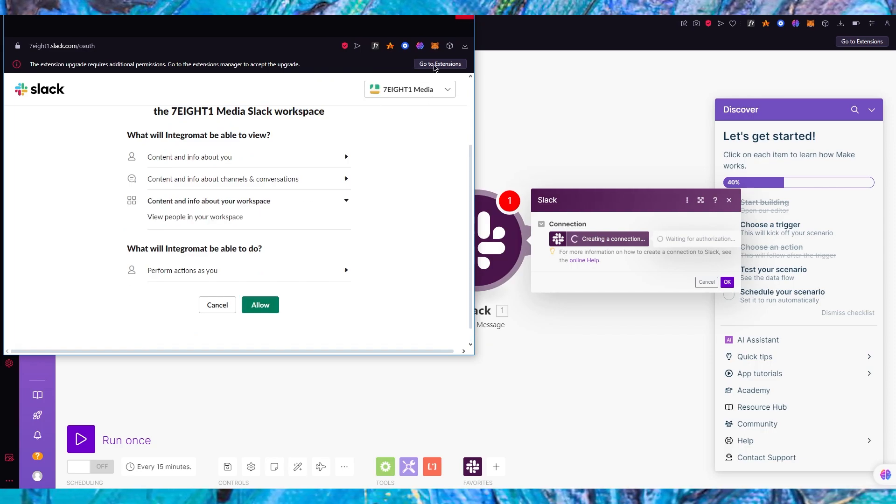
left_click(276, 304)
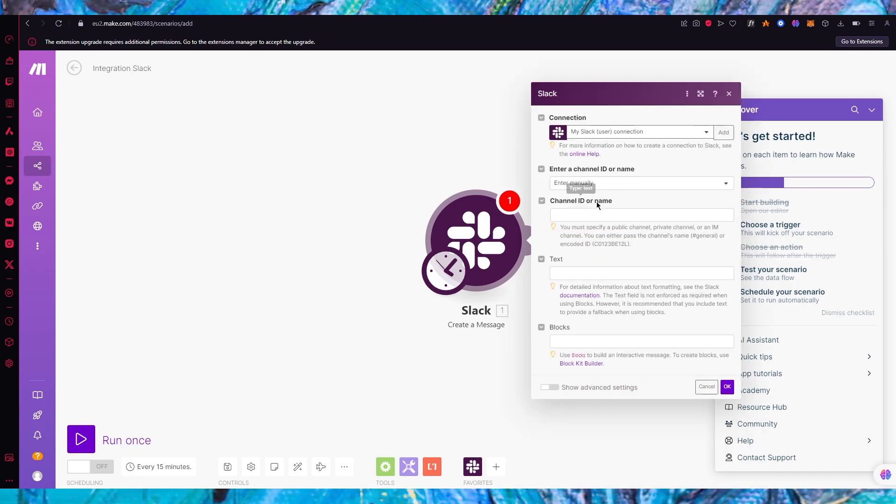
- Insert the true keyword as the Slack message's channel ID or name and confirm the module settings
left_click(727, 387)
left_click(599, 214)
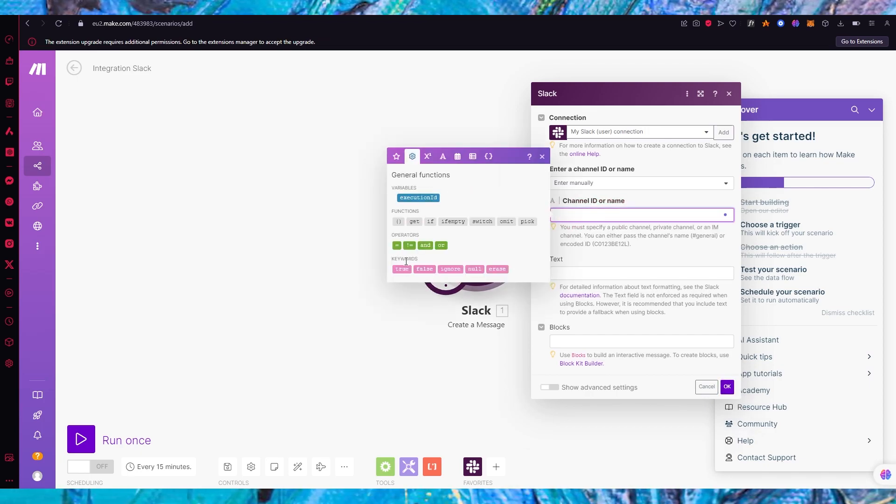
left_click_drag(403, 270, 592, 218)
left_click(727, 388)
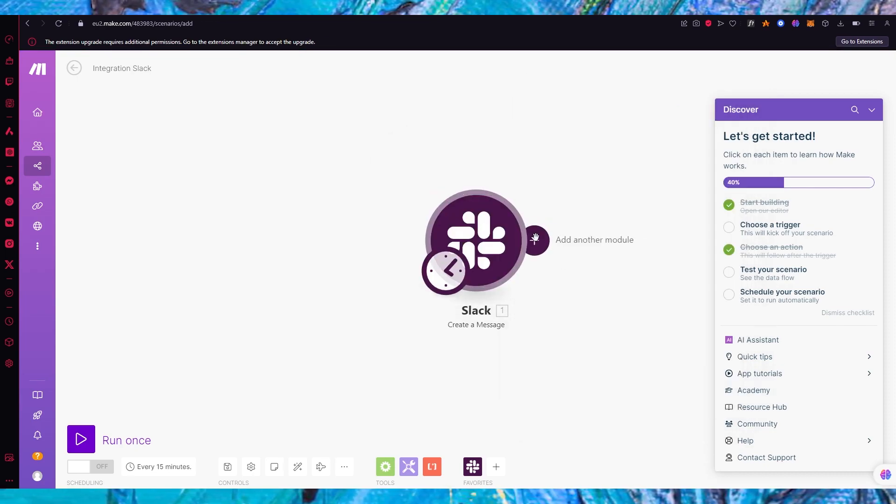
- Collapse the Discover checklist and add Gmail's Create a Draft module after the Slack module
left_click(871, 110)
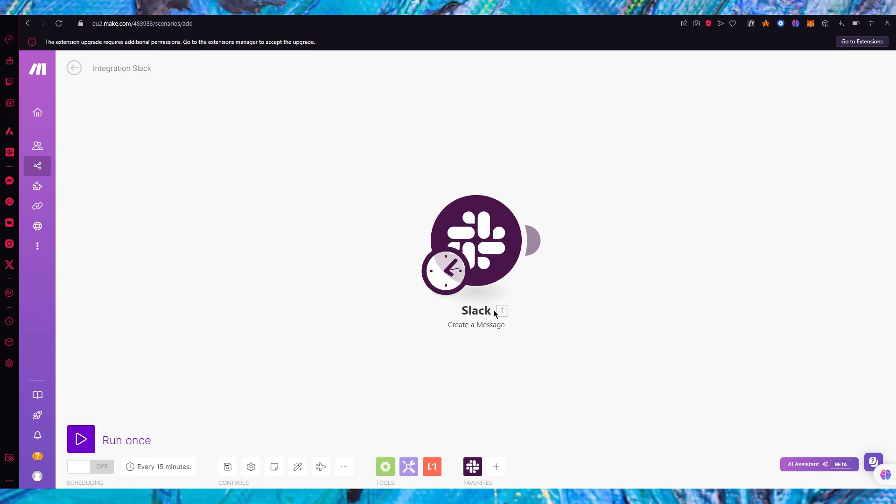
left_click(536, 241)
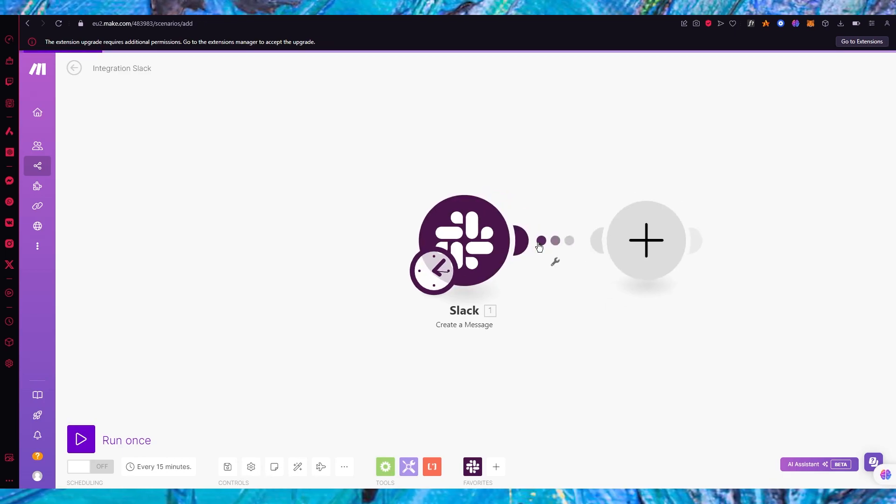
scroll(732, 314, "down", 3)
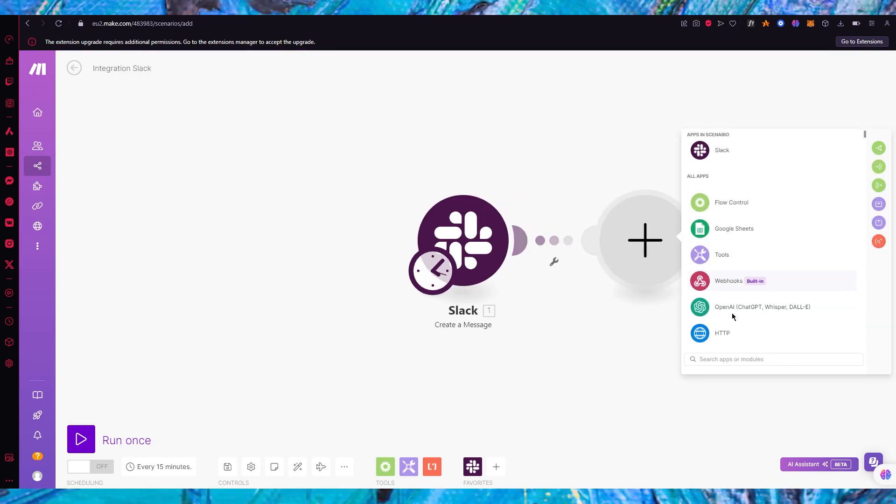
left_click(720, 314)
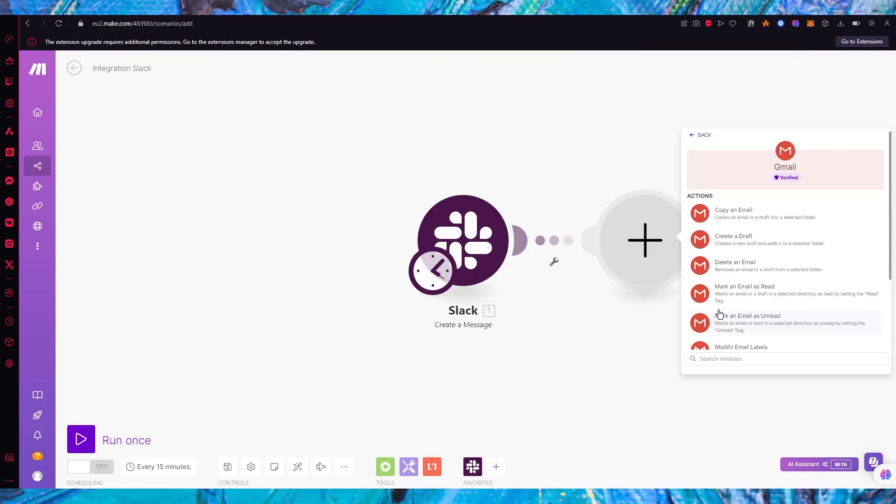
scroll(764, 226, "down", 1)
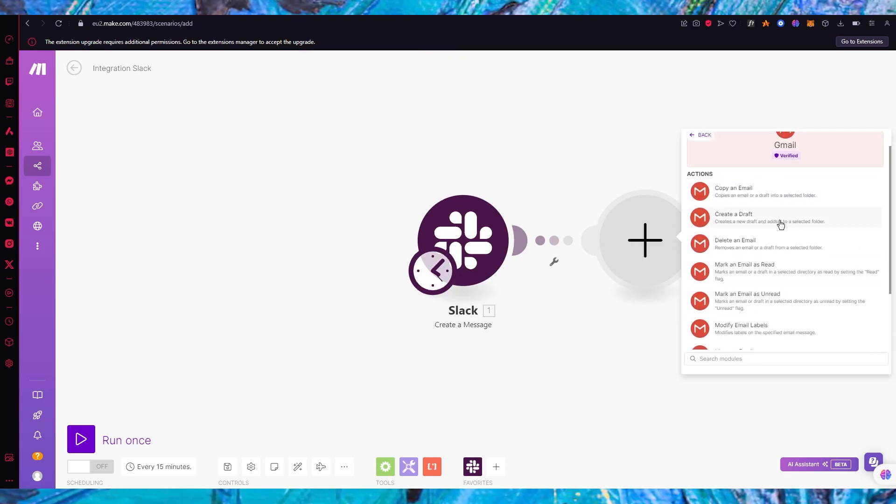
left_click(781, 225)
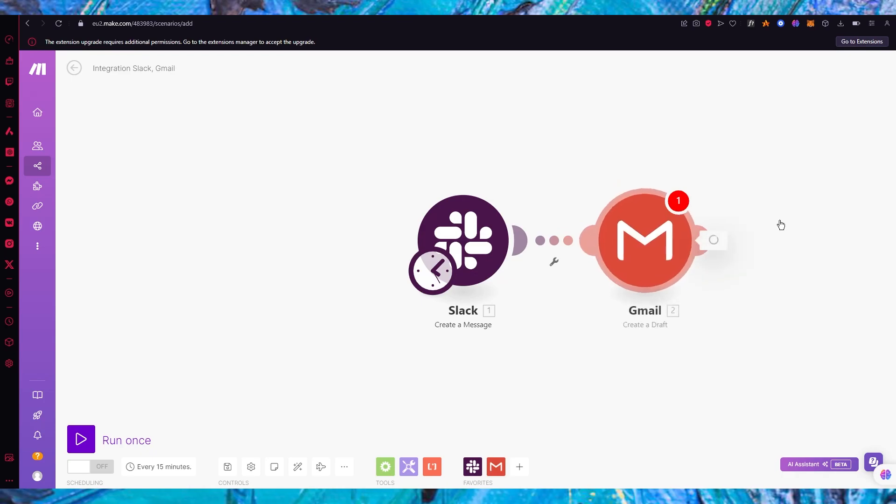
- Map Slack's Channel to the Gmail draft's subject, enter the content "a message was created on slack, please check", and submit the settings
left_click(745, 257)
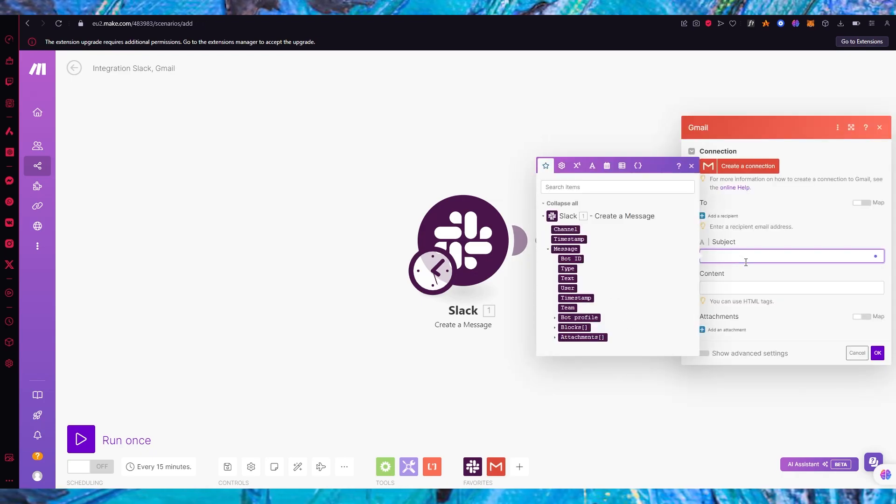
left_click_drag(579, 229, 763, 261)
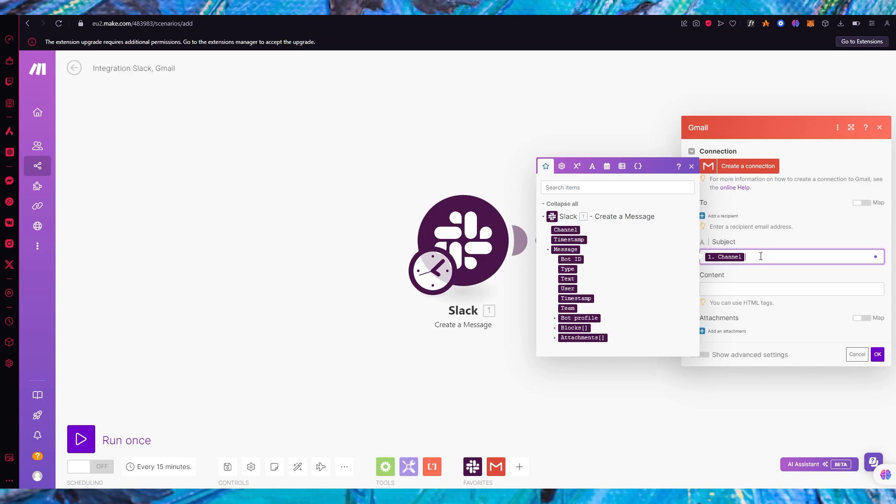
left_click(746, 288)
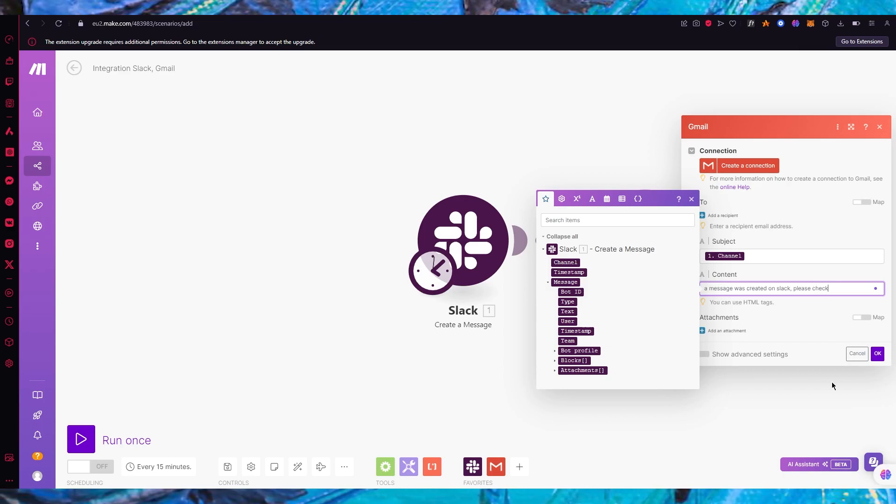
left_click(877, 353)
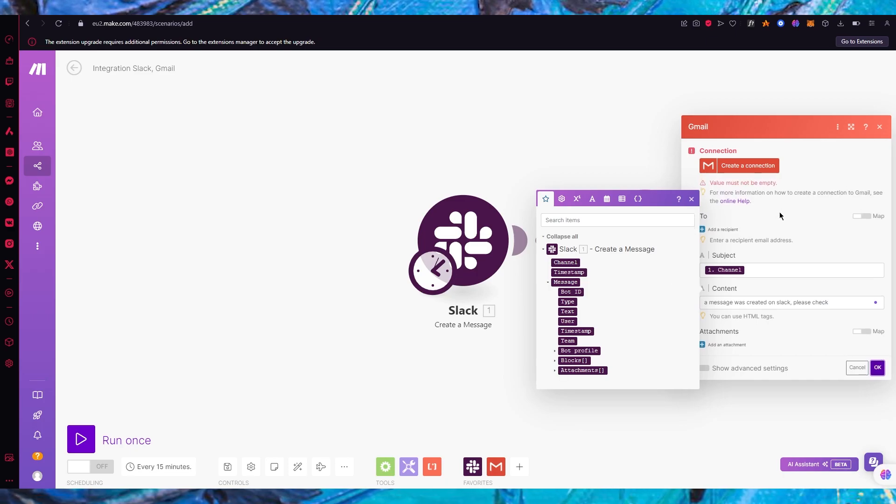
- Try to create a Gmail connection named My Google Restricted connection by signing in with a personal Google account
left_click(761, 166)
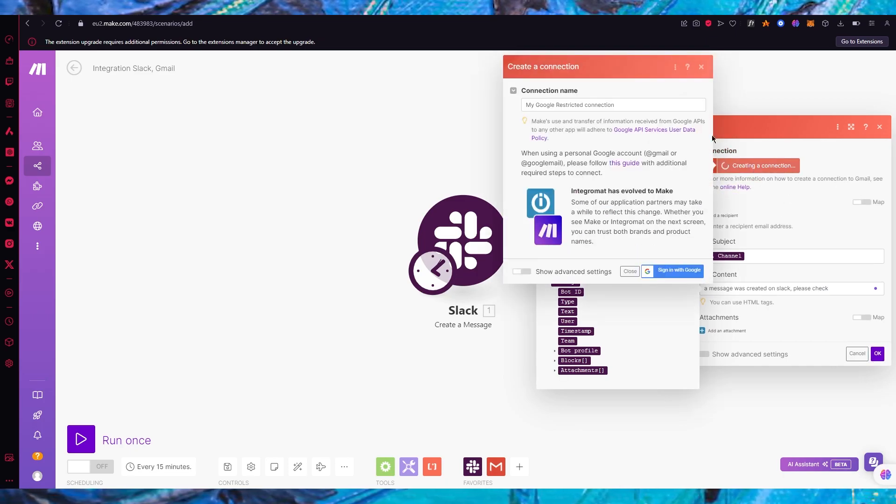
left_click(607, 100)
left_click(690, 274)
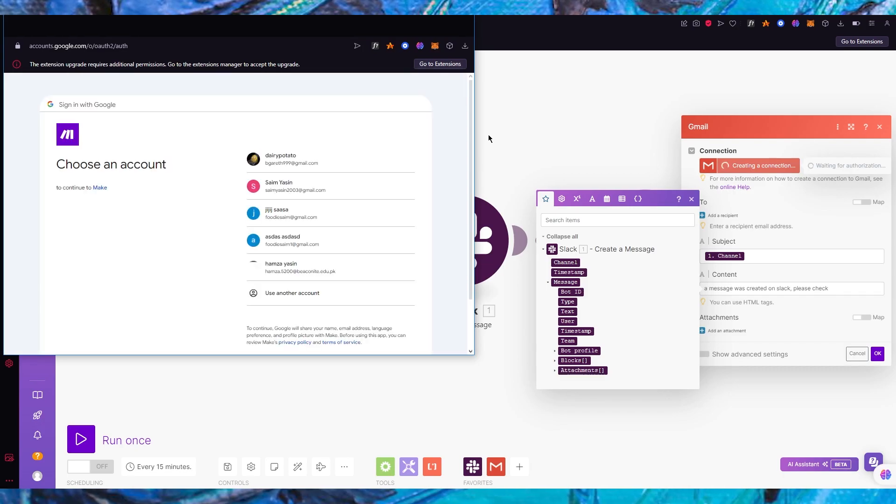
left_click(346, 184)
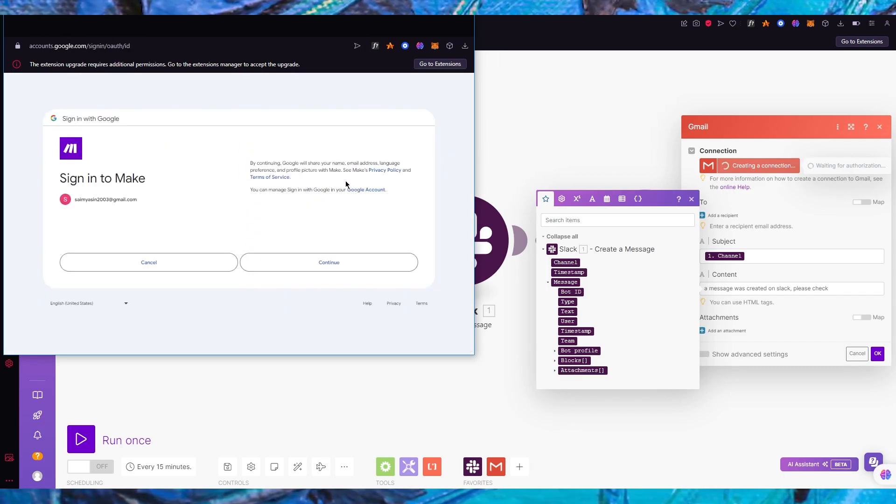
left_click(329, 255)
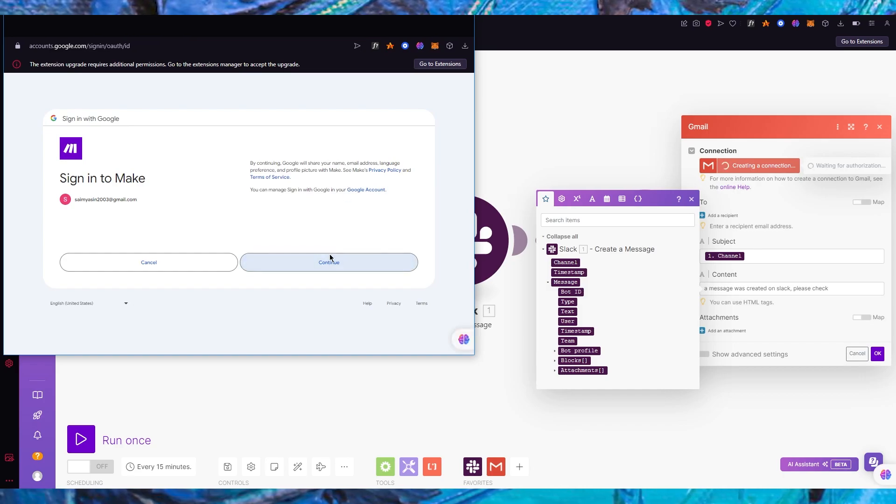
left_click(322, 285)
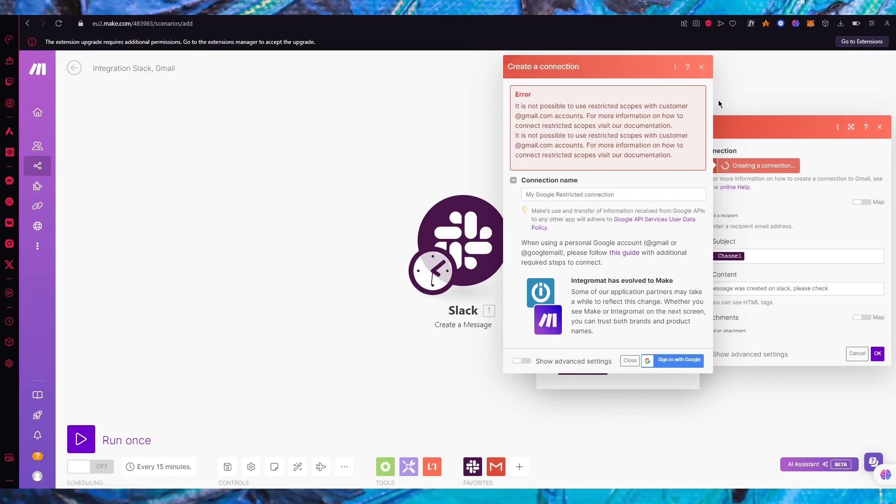
left_click(702, 68)
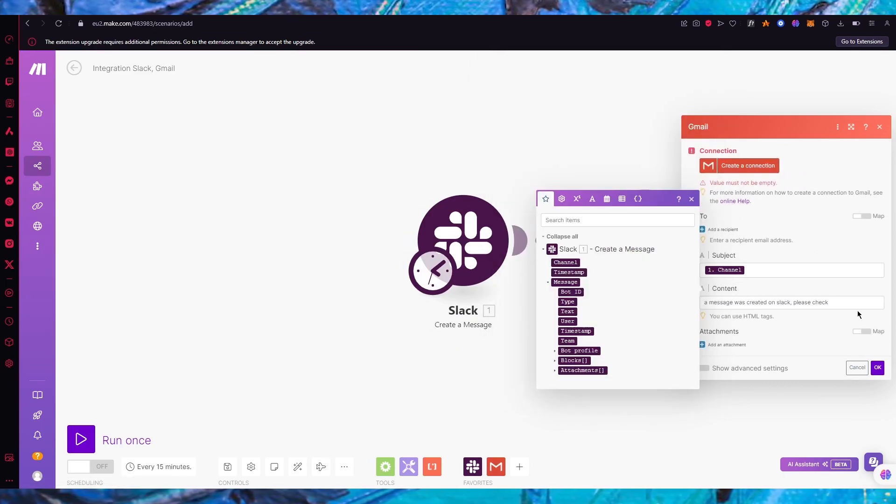
- Close the Gmail module's settings, try to run the scenario once, and dismiss the messages
left_click(880, 127)
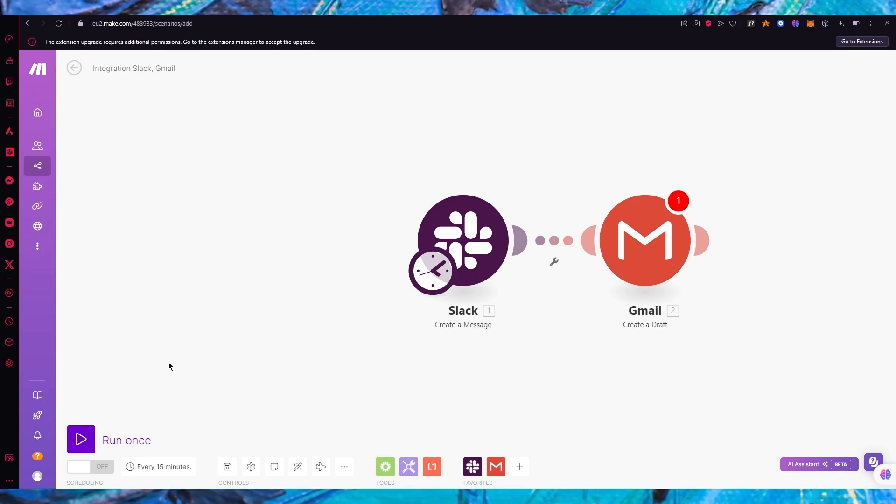
left_click(90, 435)
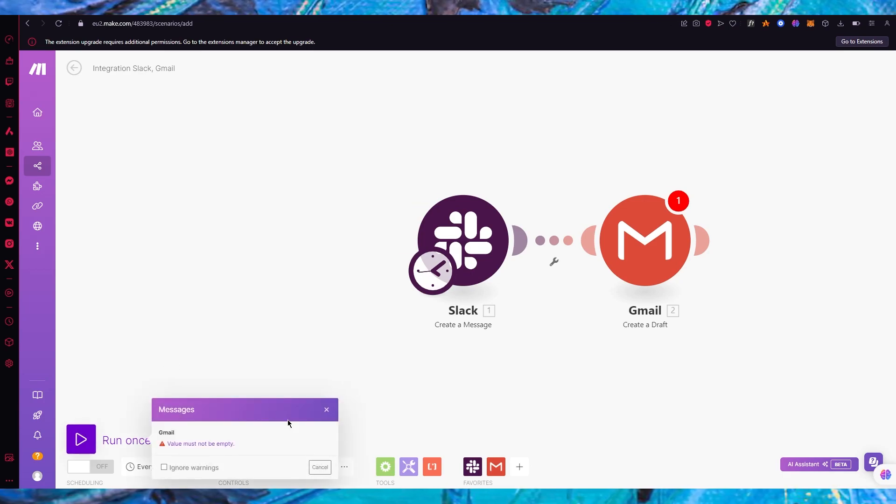
left_click(326, 408)
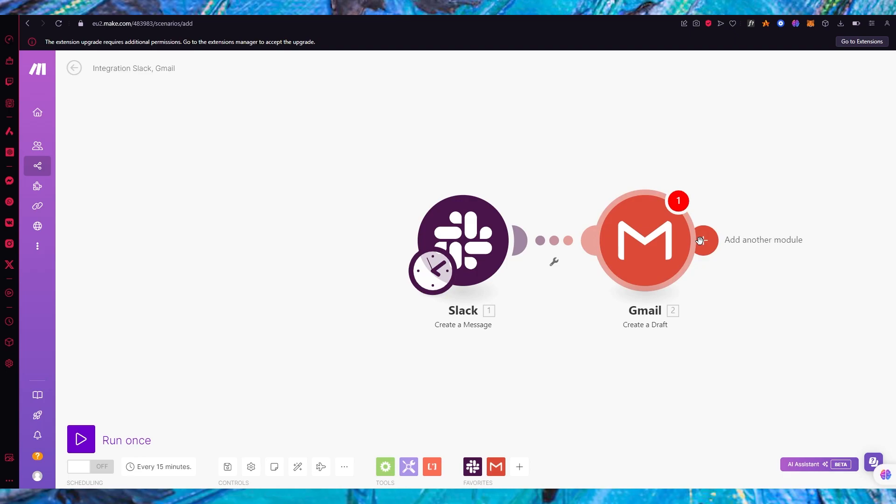
- Add a Flow Control Repeater between the Slack and Gmail modules and accept its settings with initial value 1 and 3 repeats
left_click(385, 465)
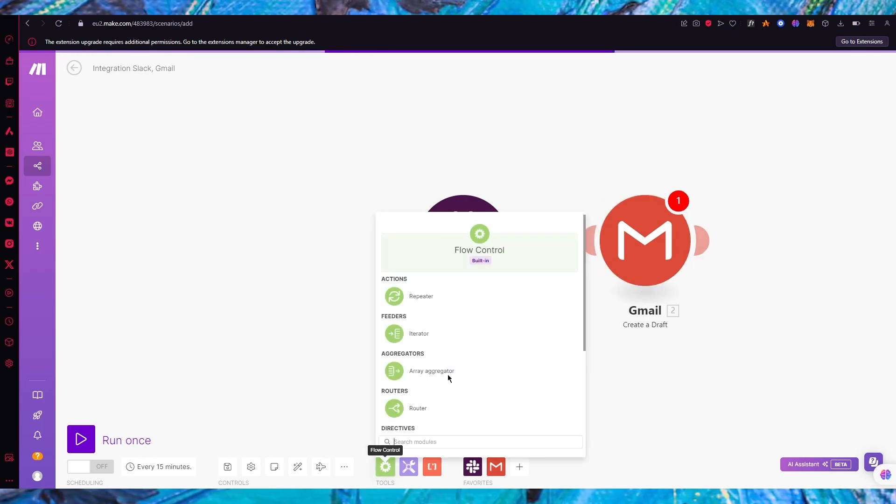
scroll(446, 310, "down", 2)
scroll(446, 309, "up", 2)
left_click(413, 300)
left_click_drag(486, 299, 571, 249)
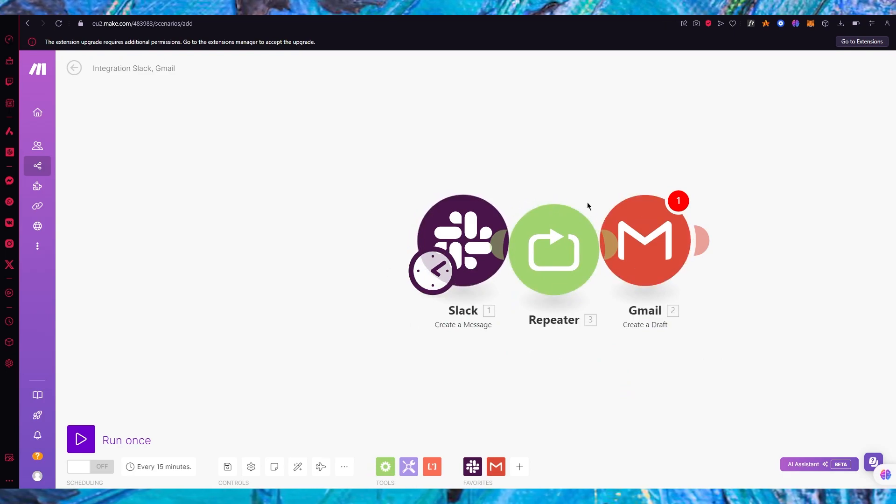
left_click(555, 245)
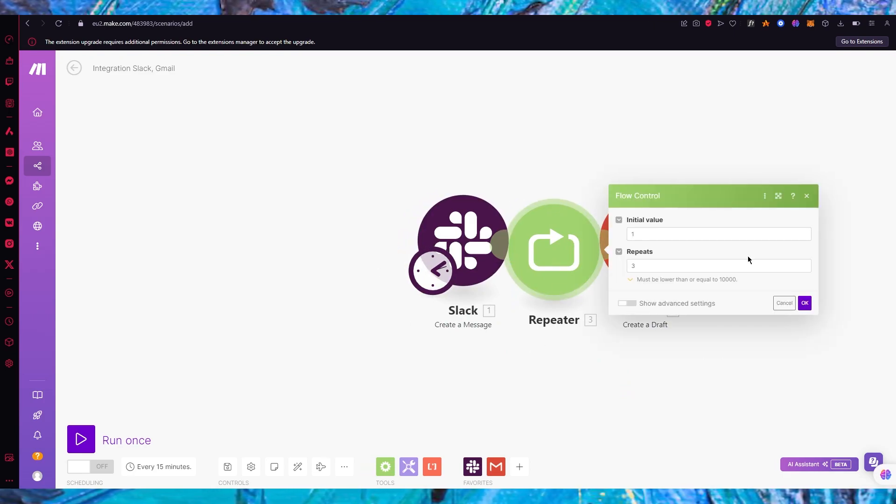
left_click(805, 303)
- Move the Repeater below the Slack and Gmail modules and delete it from the scenario
left_click_drag(572, 256, 581, 423)
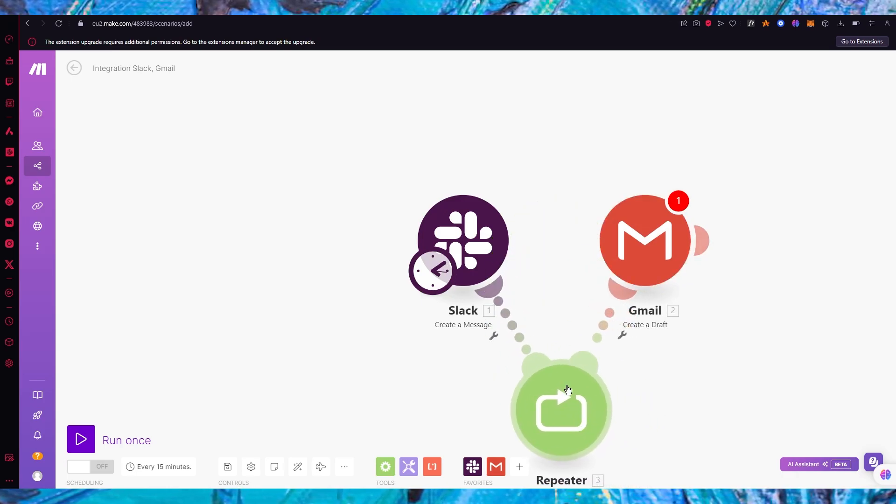
right_click(573, 420)
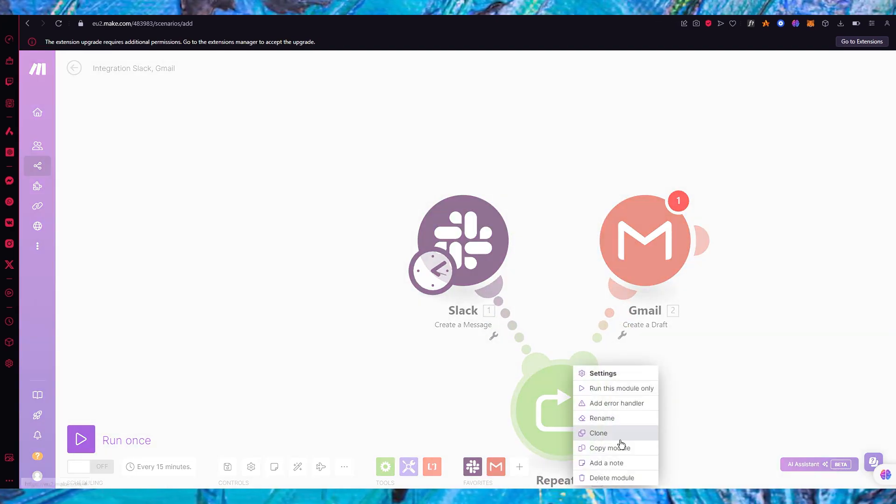
left_click(612, 478)
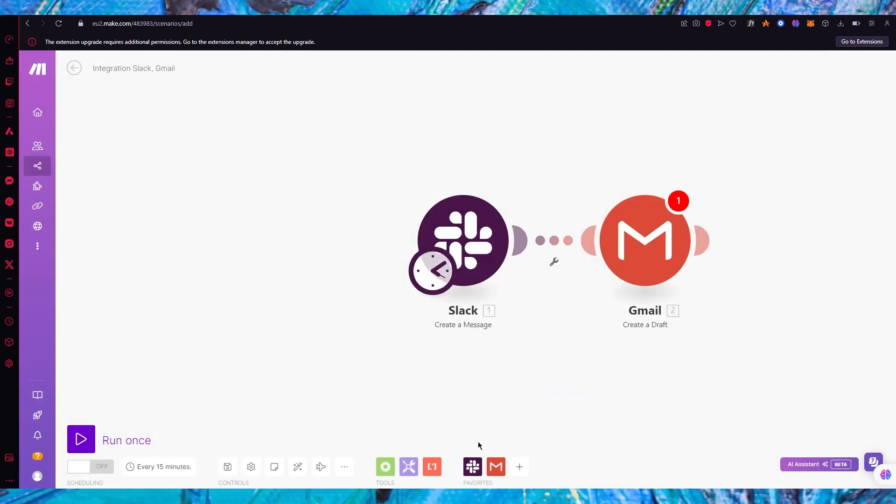
- Look through the built-in Flow Control and Tools module lists, including directives, aggregators and transformers, without adding a module
left_click(386, 467)
scroll(448, 336, "down", 2)
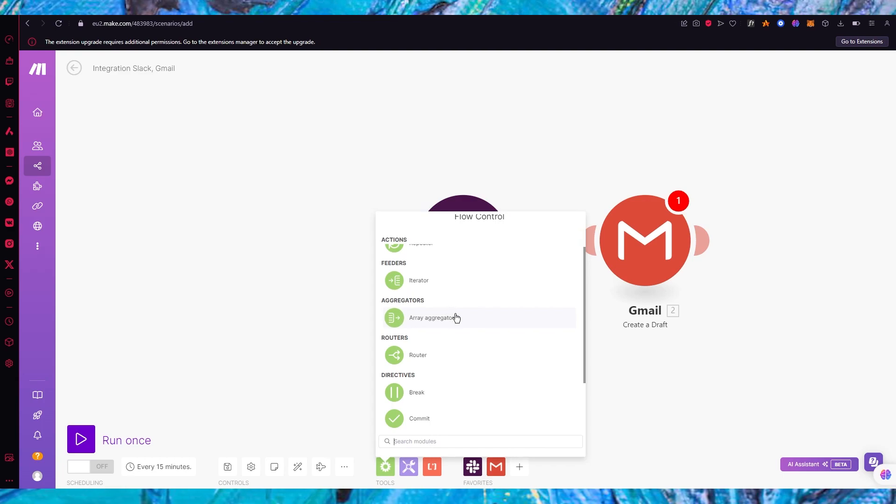
scroll(455, 317, "down", 2)
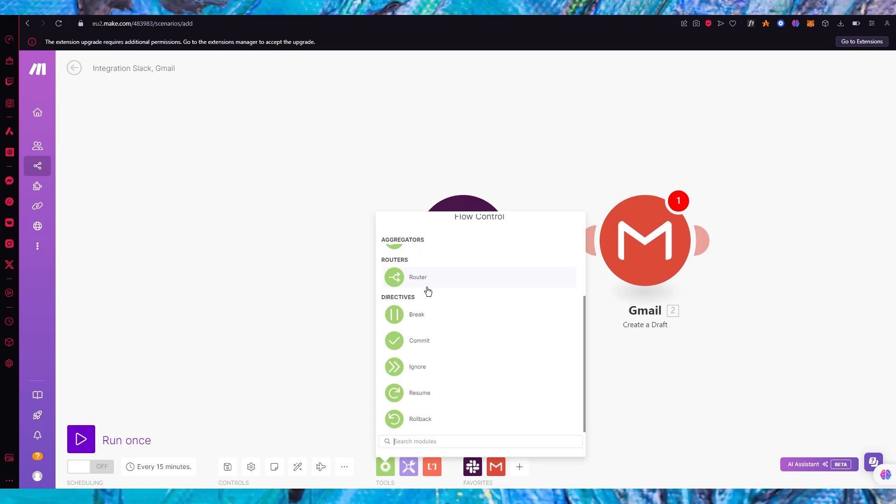
left_click(409, 467)
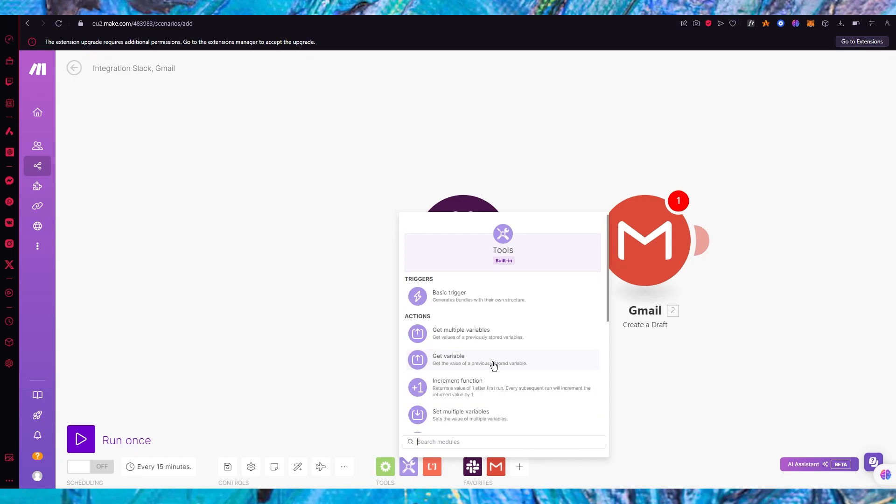
scroll(483, 345, "down", 8)
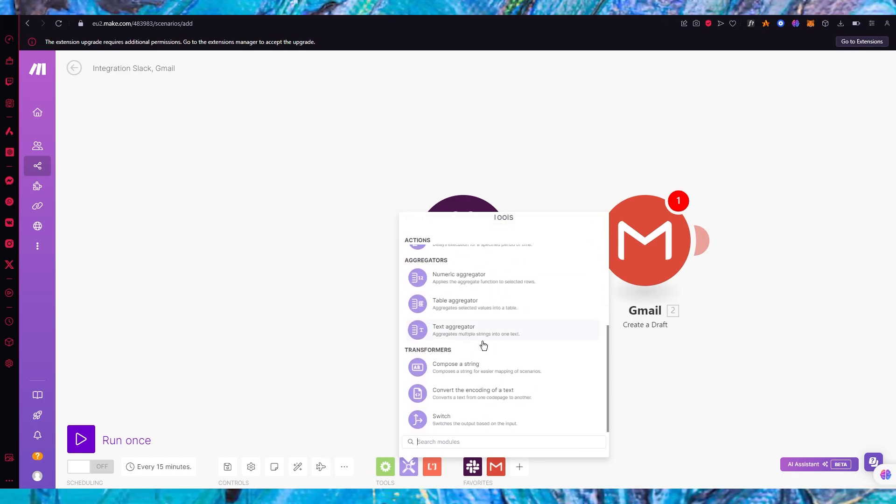
left_click(725, 351)
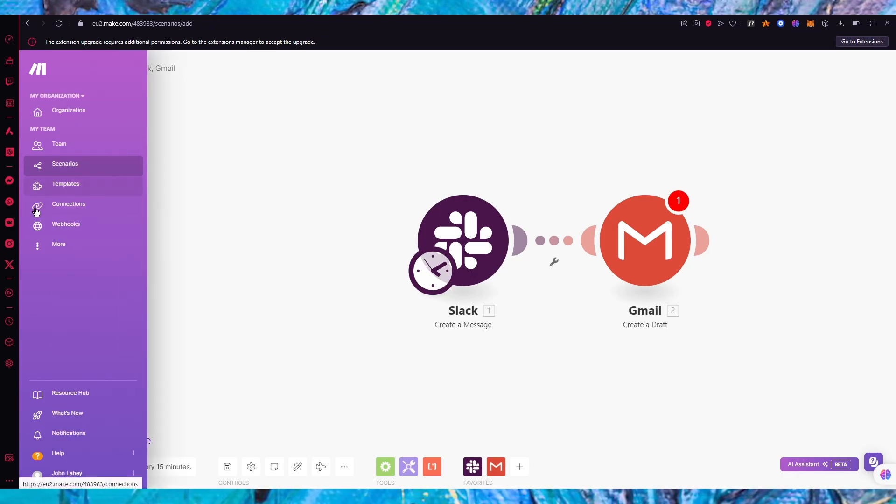
- Go to the team's Templates page, saving the scenario's unsaved changes despite the Gmail message
left_click(77, 185)
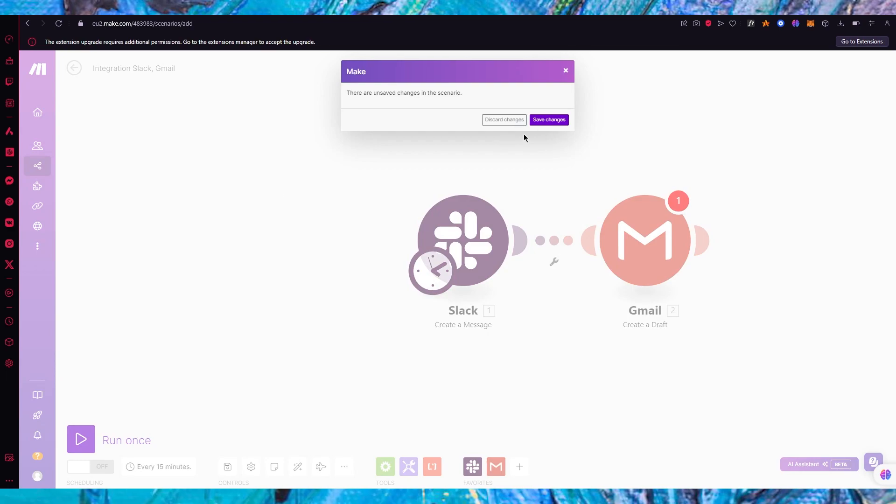
left_click(533, 123)
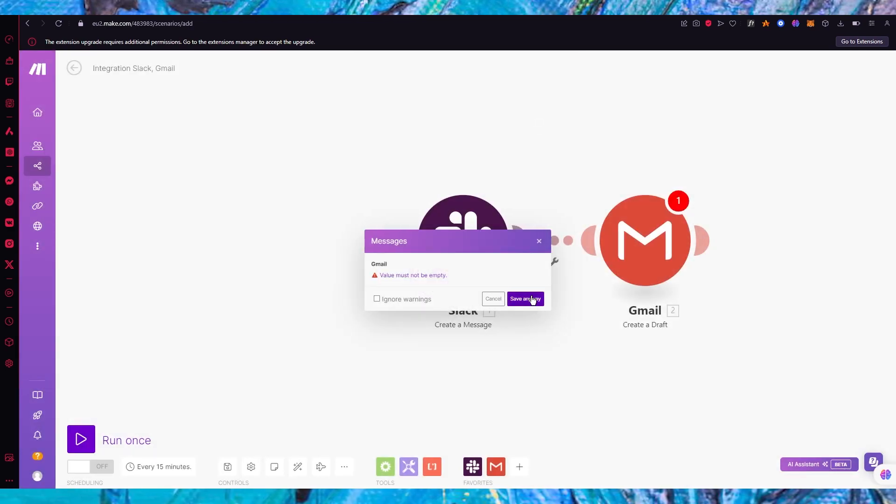
left_click(533, 299)
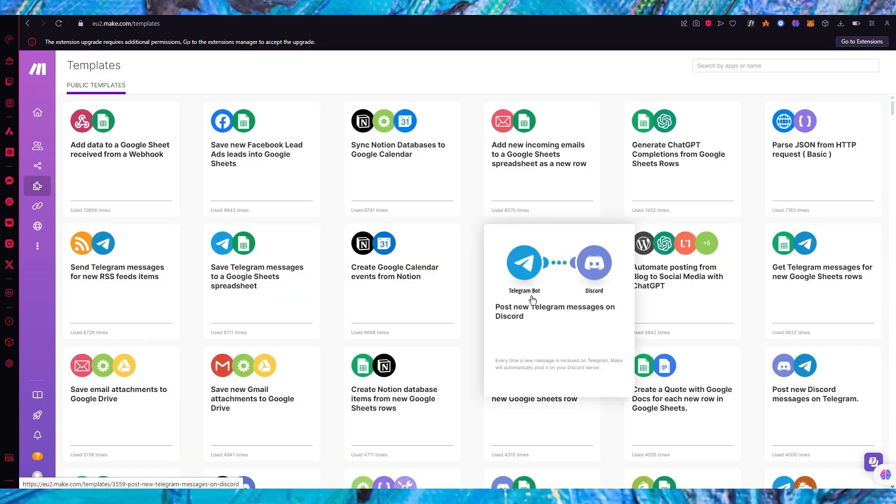
- Filter the public templates by the Gmail app
left_click(745, 65)
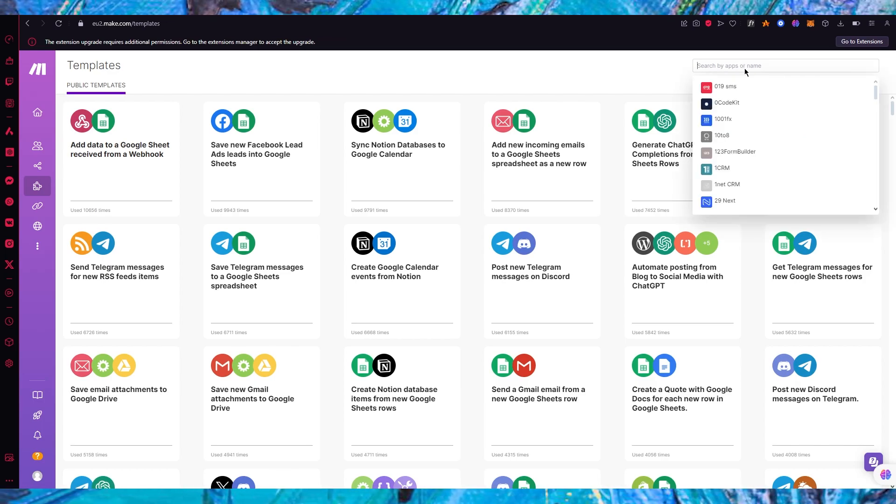
type("gma")
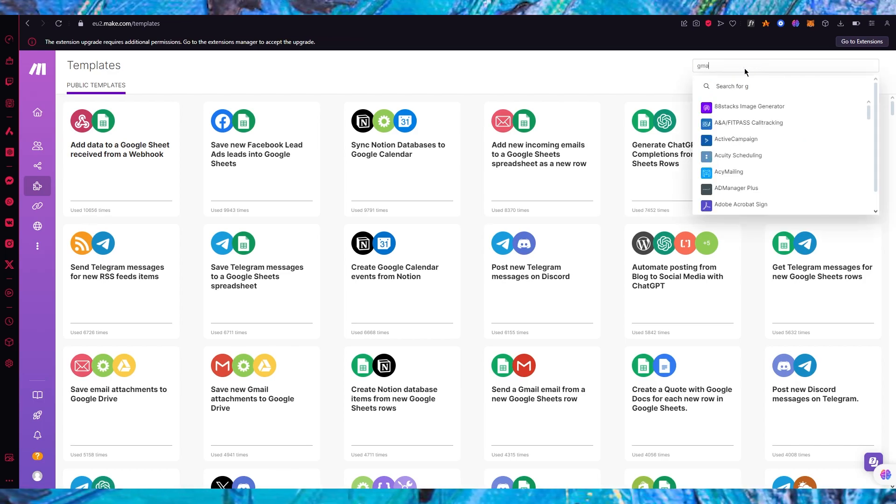
type("il")
left_click(714, 123)
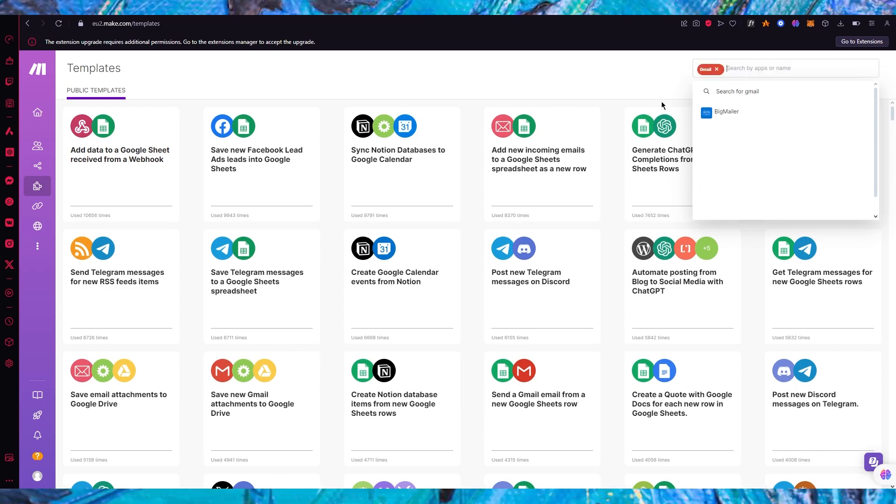
left_click(653, 82)
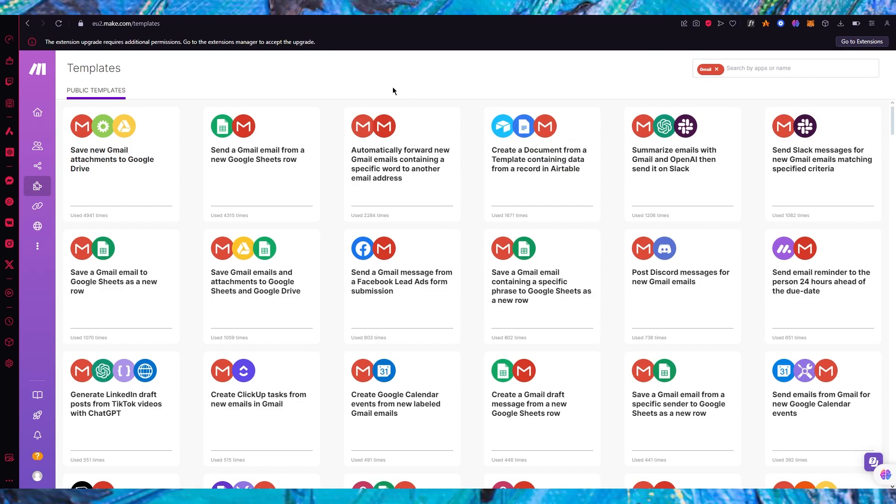
mouse_move(280, 151)
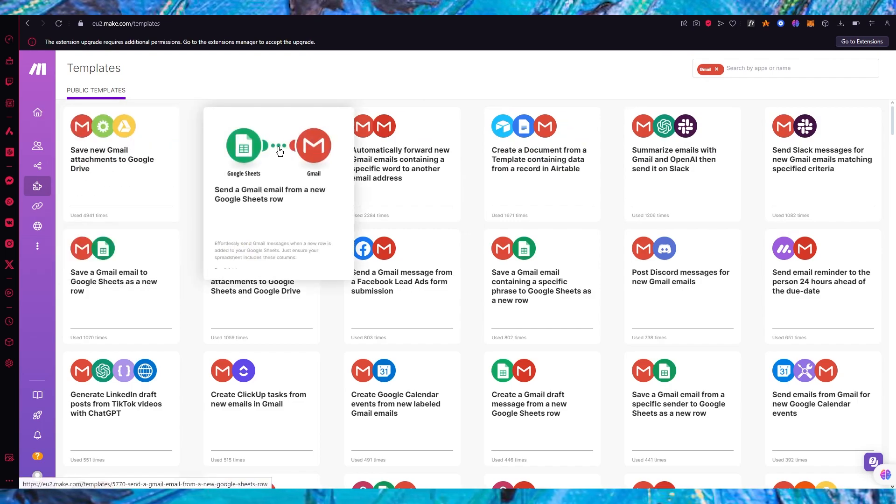